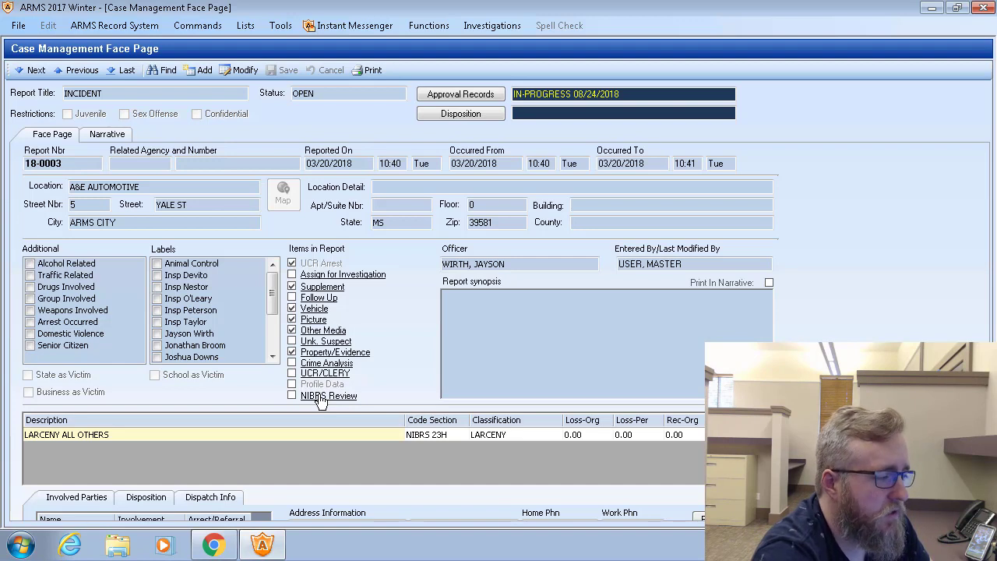
# - Open the NIBRS Review for the larceny incident report and start the review
pyautogui.click(321, 398)
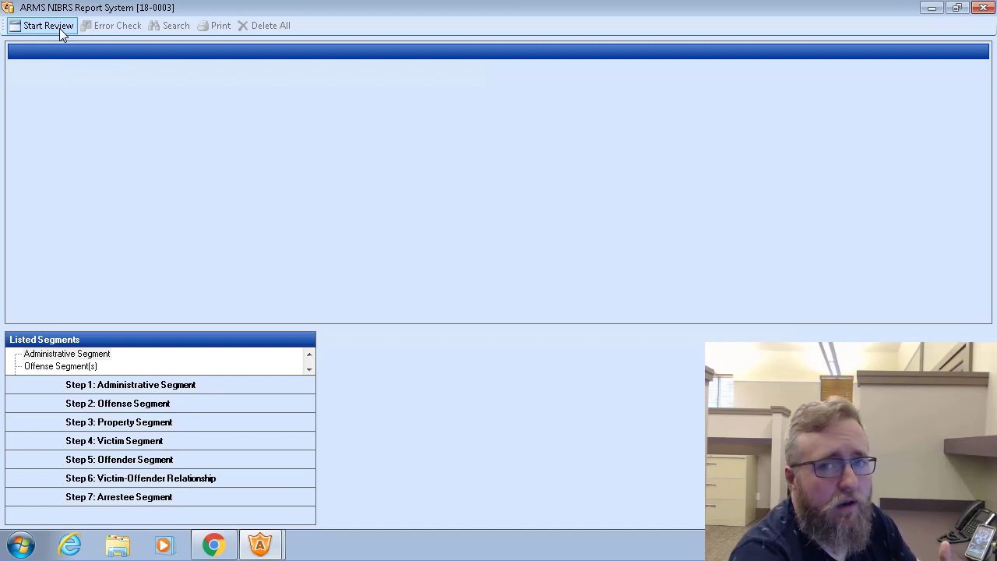
pyautogui.click(59, 28)
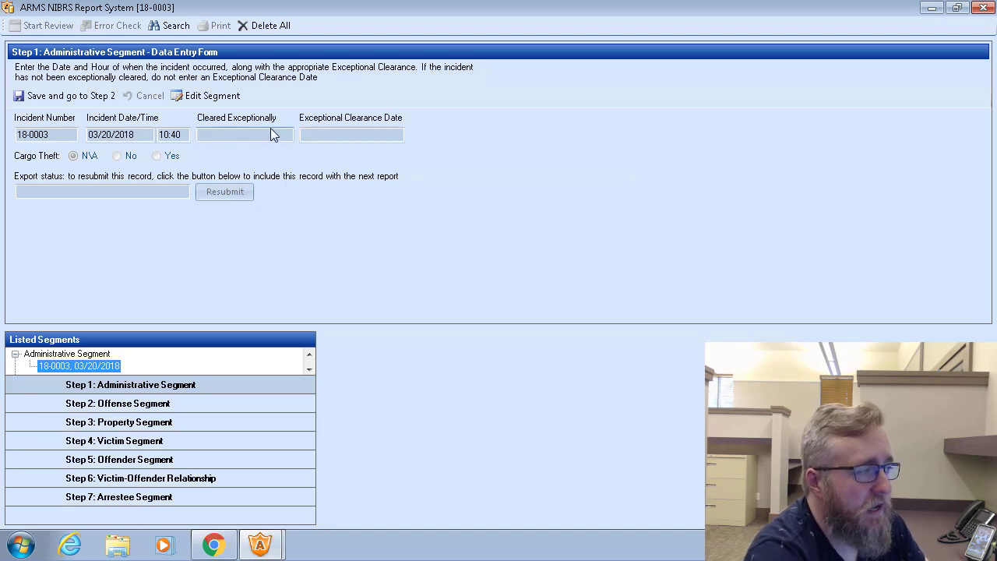
# - Open the Administrative Segment for editing and set Cleared Exceptionally to Not Applicable
pyautogui.click(199, 97)
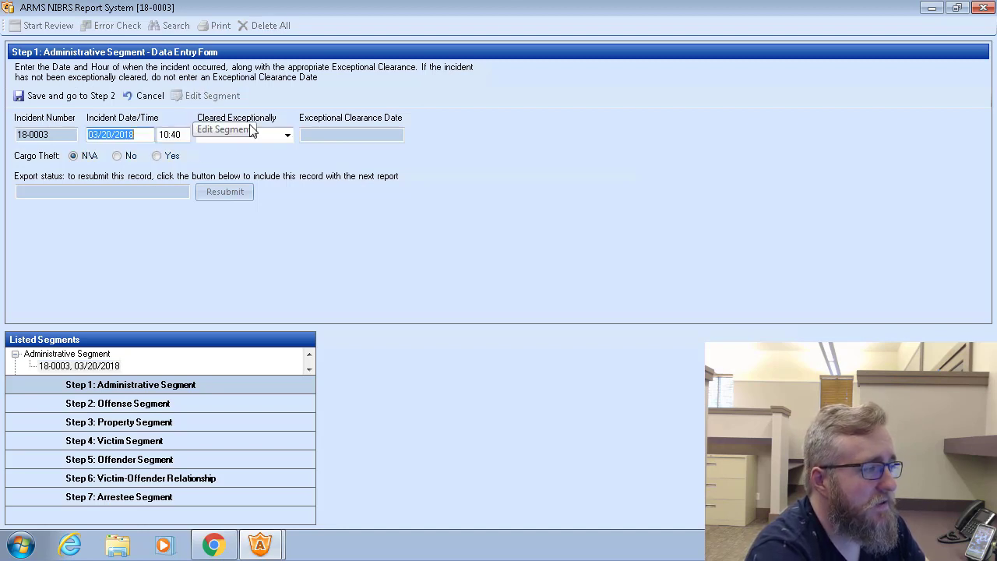
pyautogui.click(286, 135)
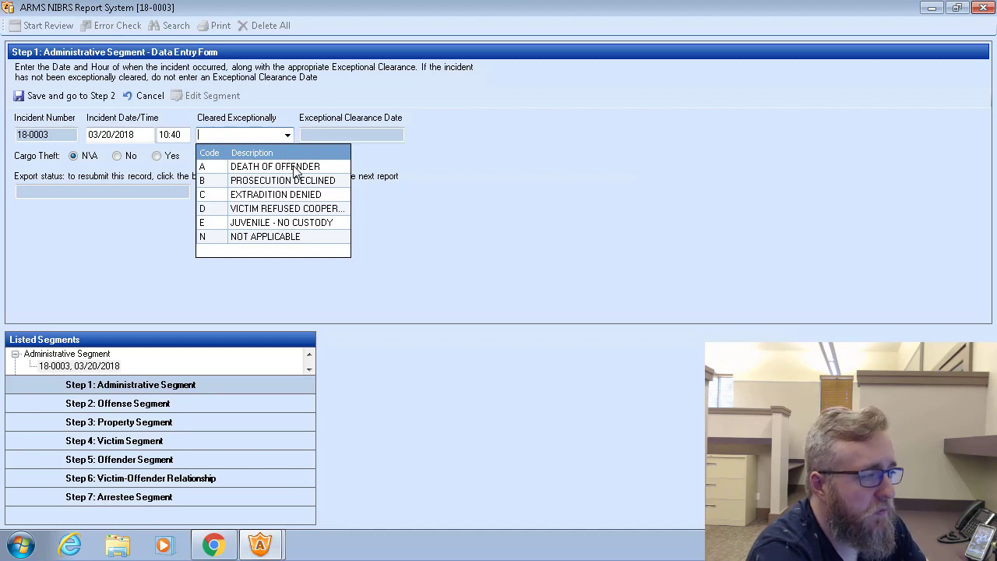
pyautogui.click(280, 238)
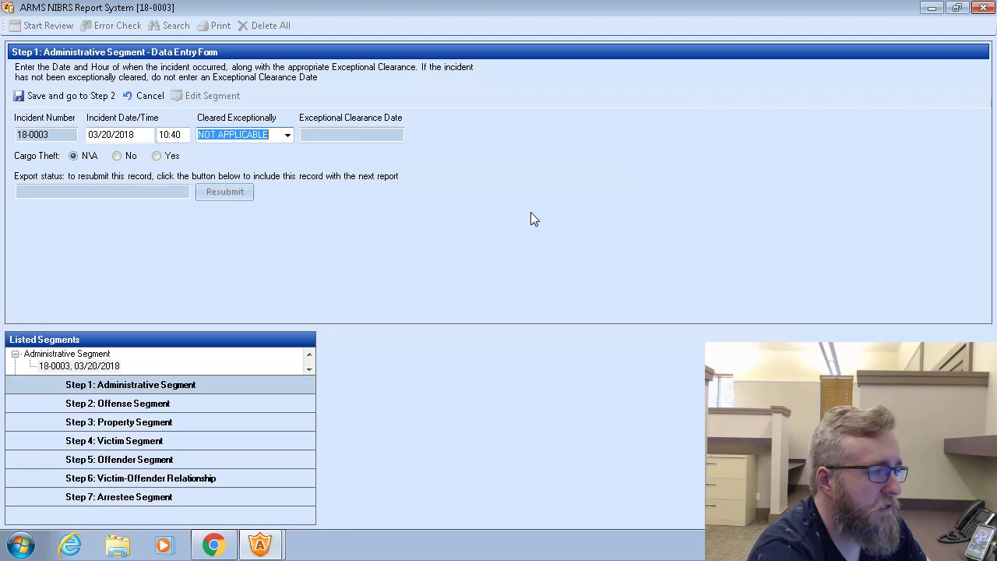
# - Change the Cleared Exceptionally value to Death of Offender
pyautogui.click(286, 135)
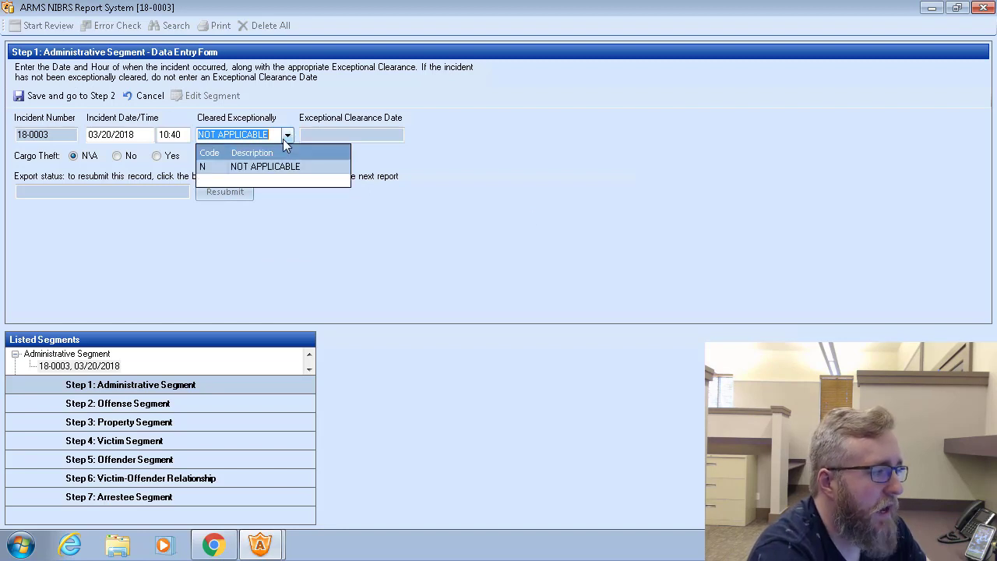
pyautogui.press('BackSpace')
pyautogui.click(248, 167)
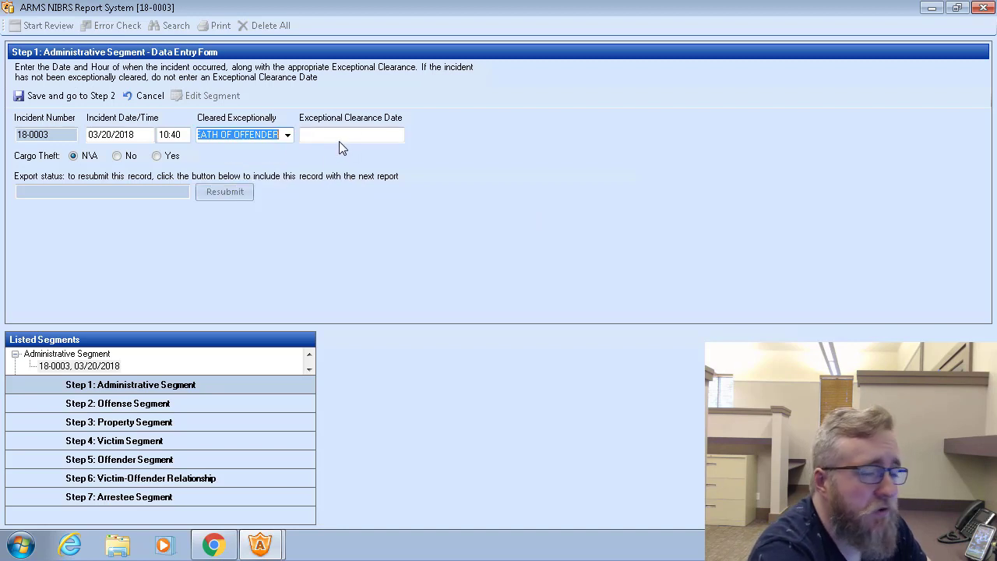
# - Set Cleared Exceptionally to Not Applicable, then save the Administrative Segment and proceed to the Offense Segment
pyautogui.click(286, 136)
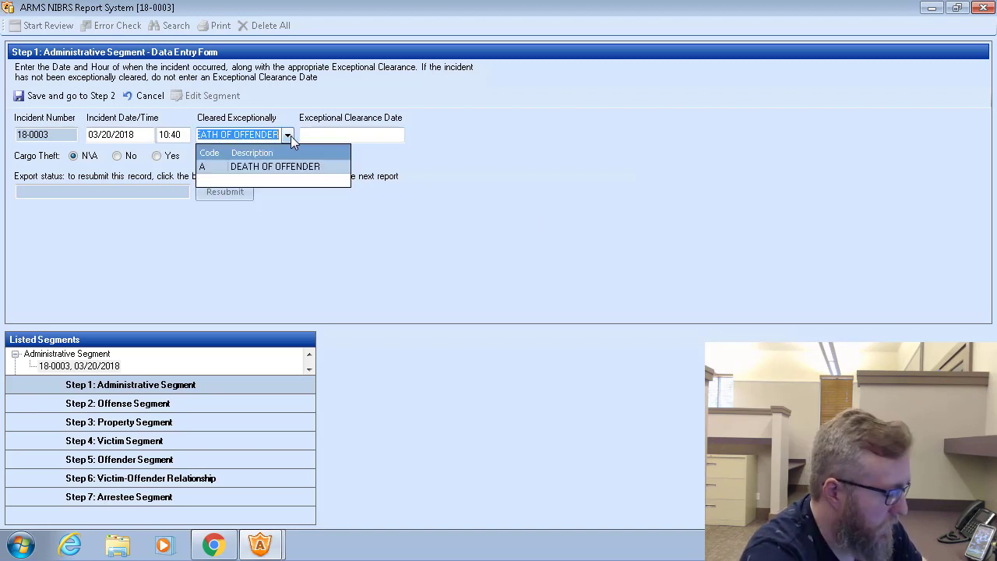
pyautogui.press('BackSpace')
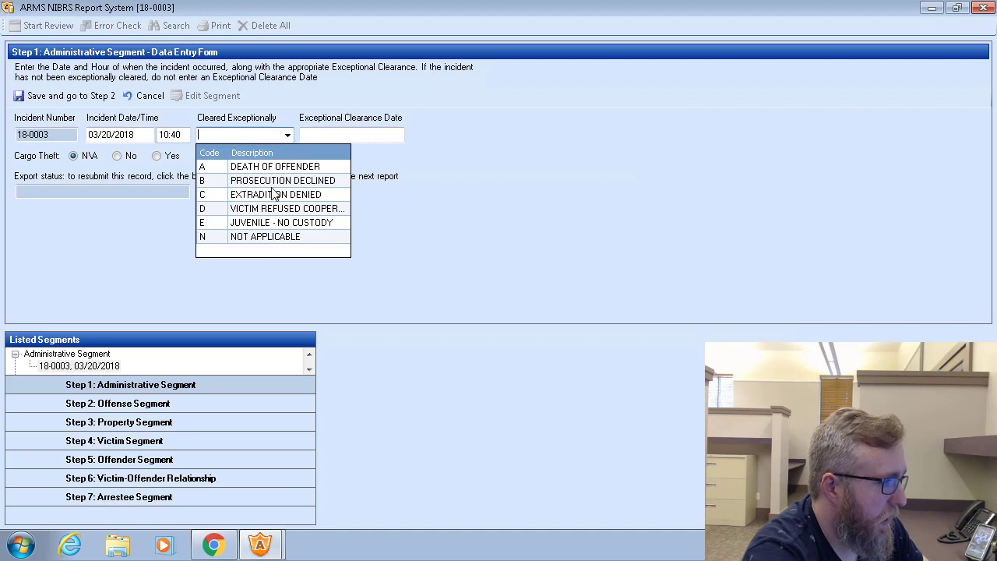
pyautogui.click(253, 238)
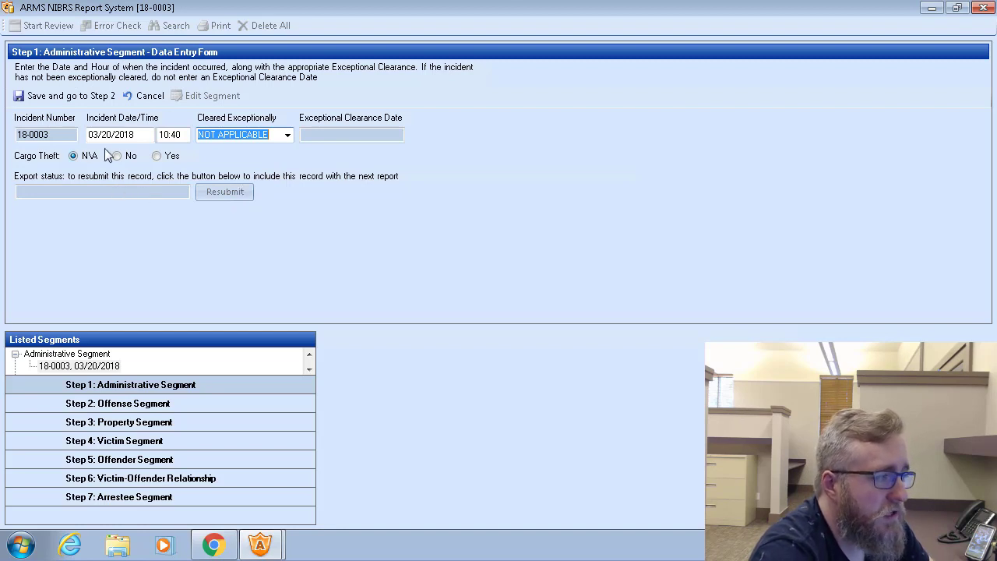
pyautogui.click(78, 99)
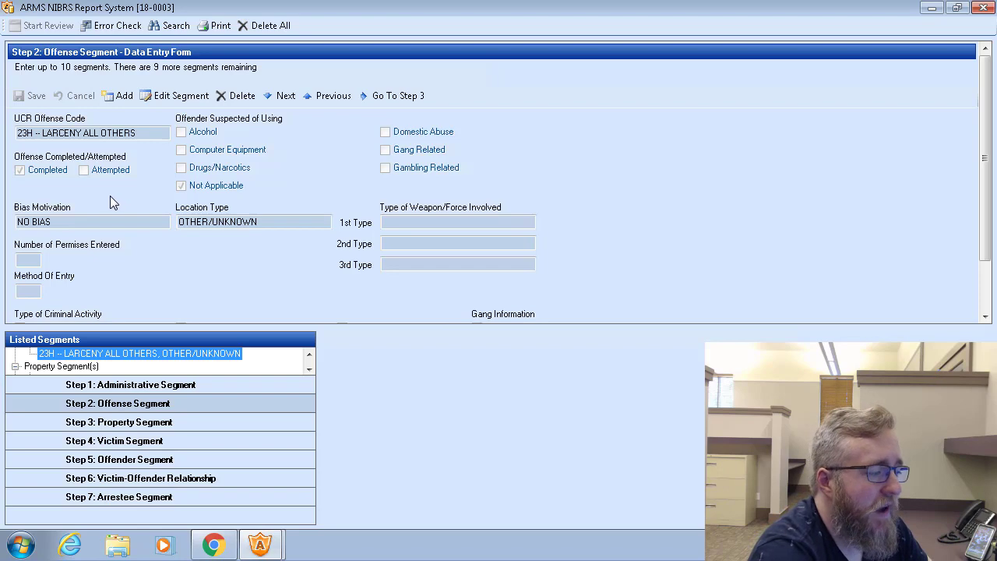
# - Compare the offense on the Case Management Face Page with the Offense Segment in the NIBRS Report System
pyautogui.click(259, 544)
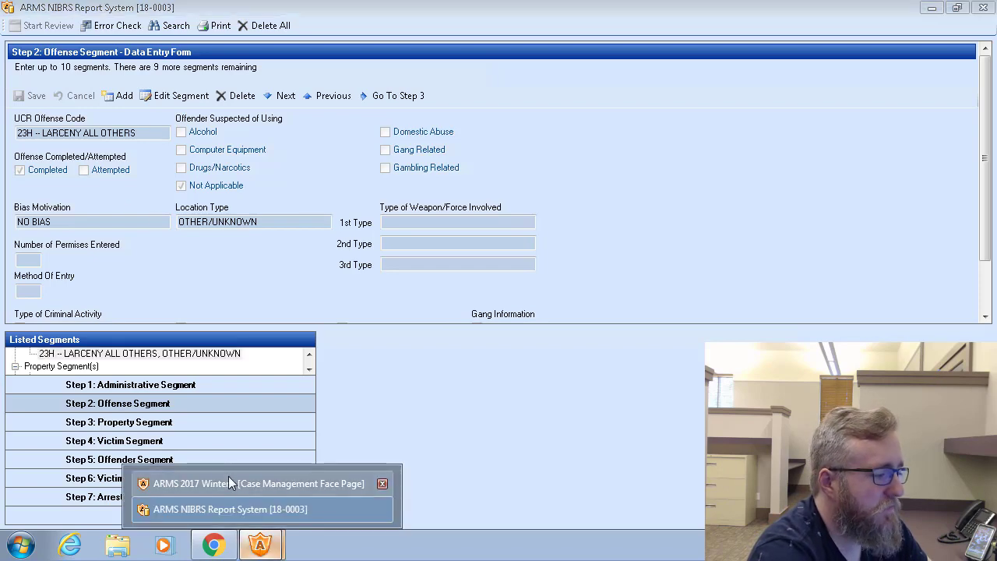
pyautogui.click(229, 479)
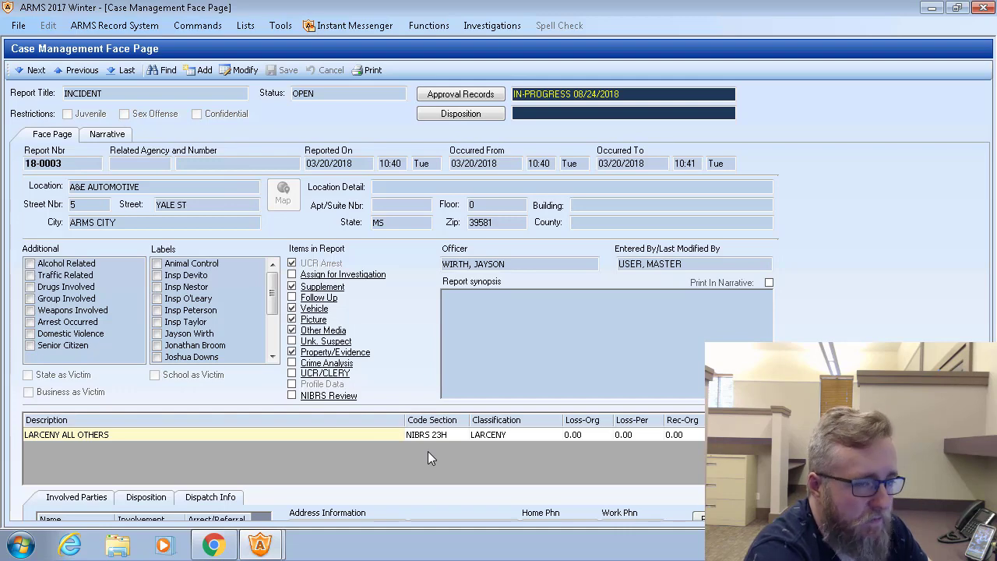
pyautogui.click(260, 543)
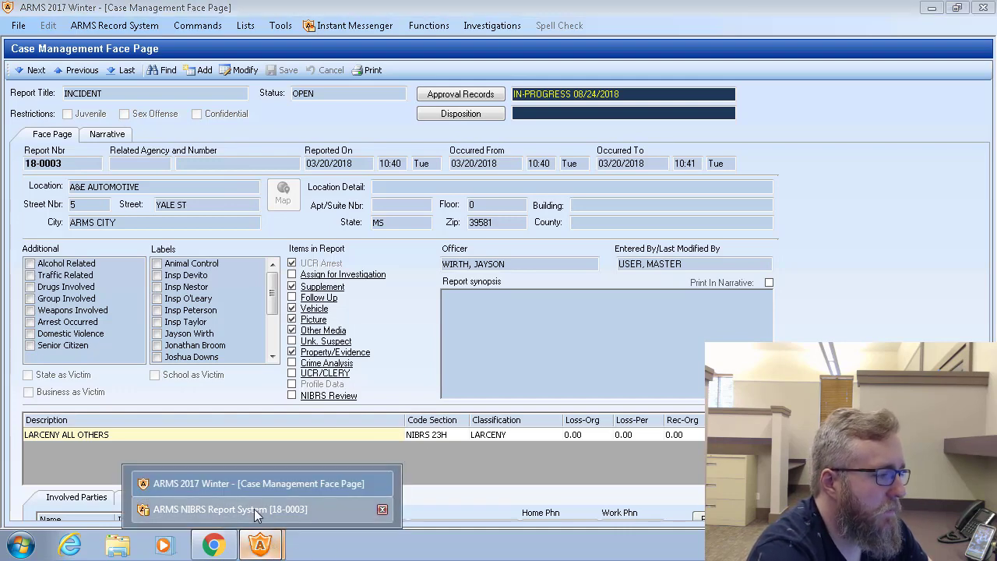
pyautogui.click(255, 512)
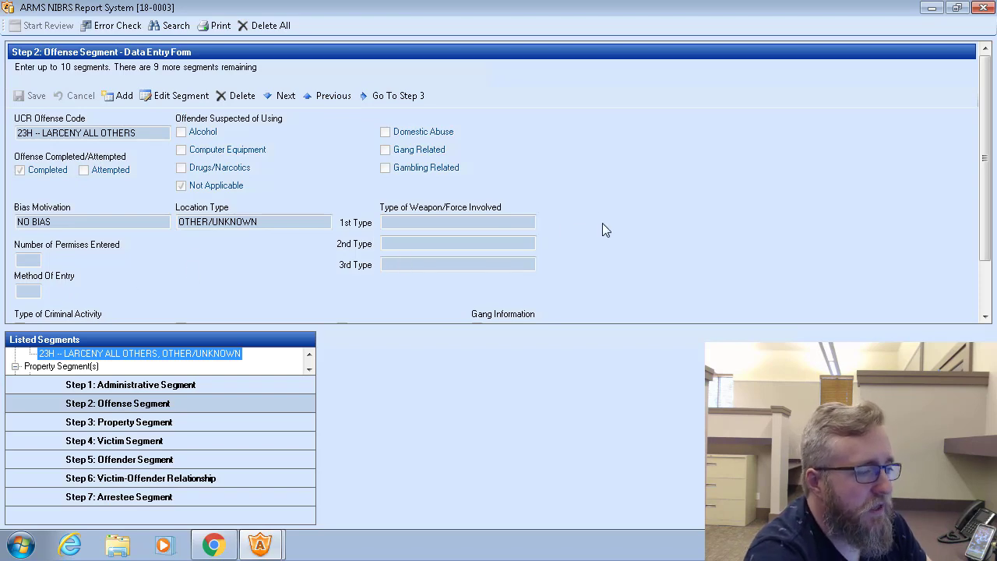
pyautogui.scroll(-1, 602, 222)
pyautogui.scroll(-2, 602, 222)
pyautogui.scroll(3, 602, 223)
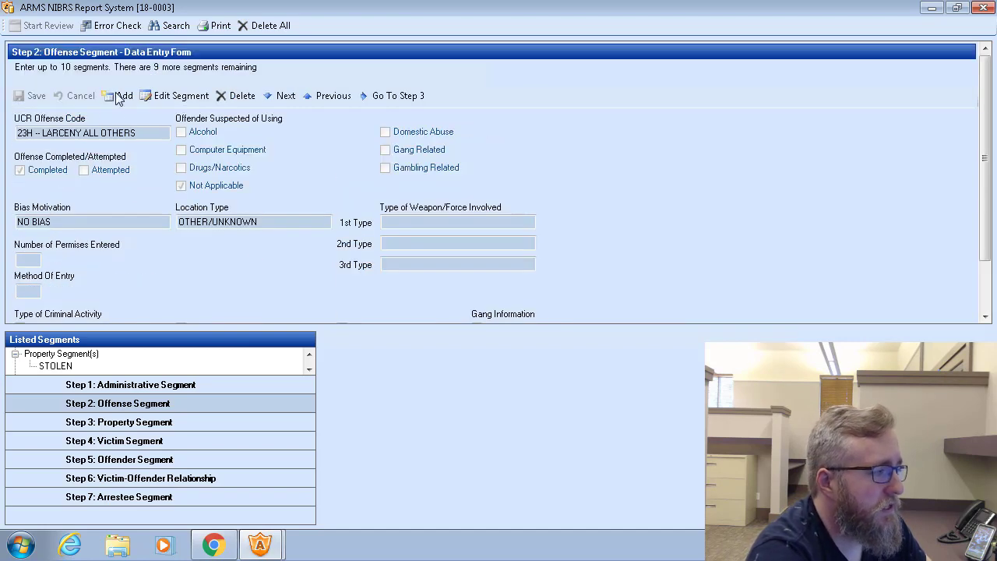
# - Open the larceny Offense Segment for editing, review its fields, then save it and proceed to the Property Segment
pyautogui.click(173, 95)
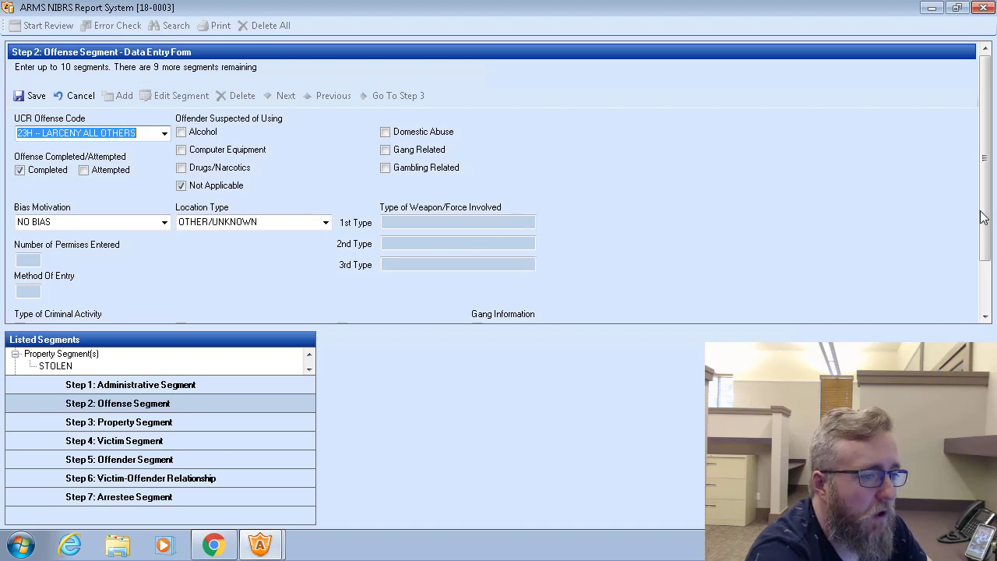
pyautogui.moveTo(985, 219); pyautogui.dragTo(983, 269)
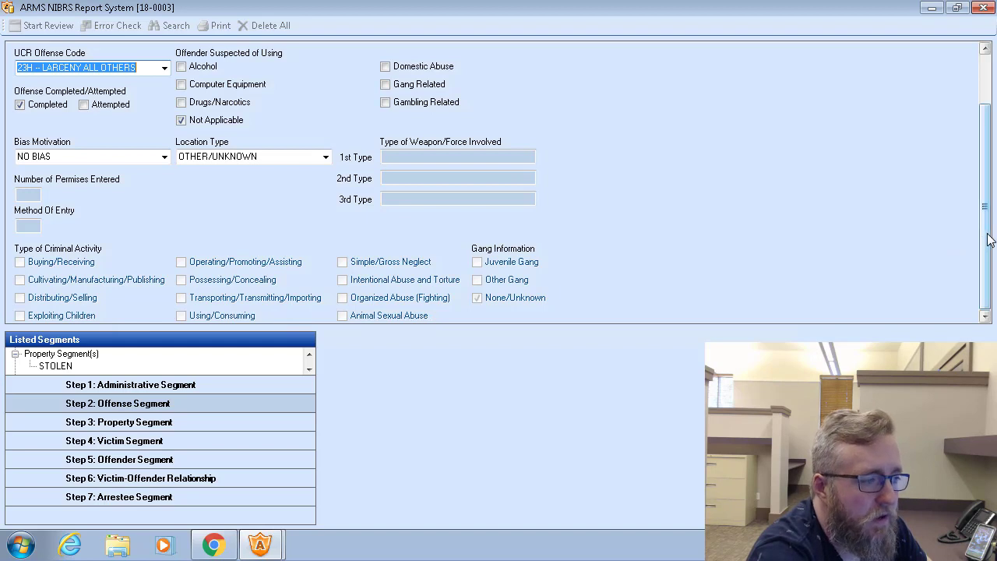
pyautogui.moveTo(983, 238); pyautogui.dragTo(982, 179)
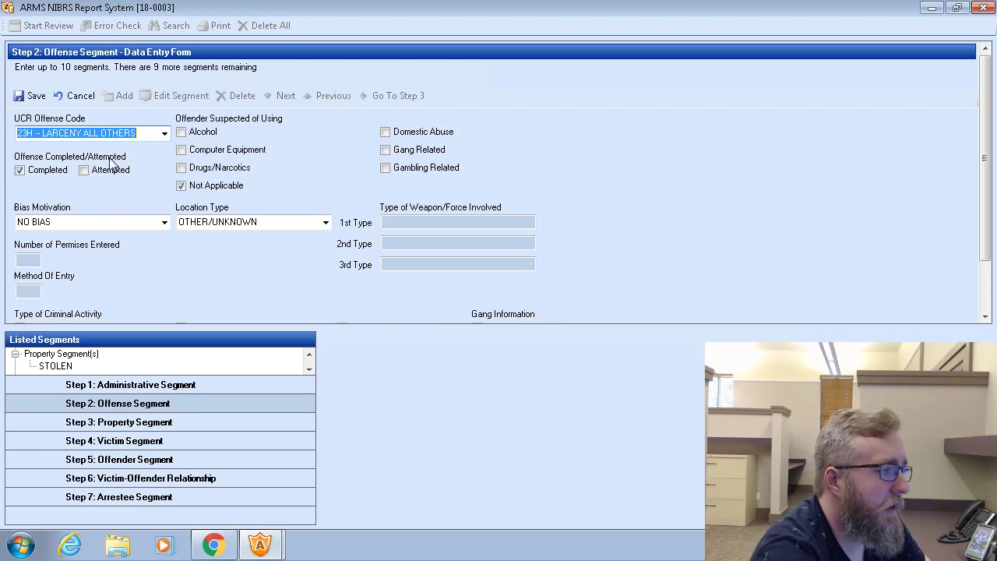
pyautogui.click(34, 95)
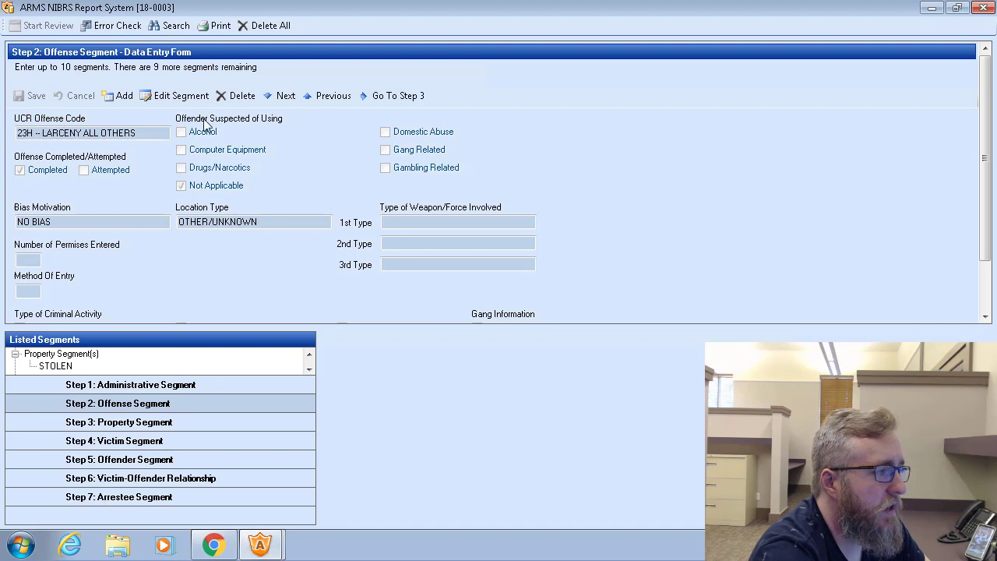
pyautogui.click(397, 96)
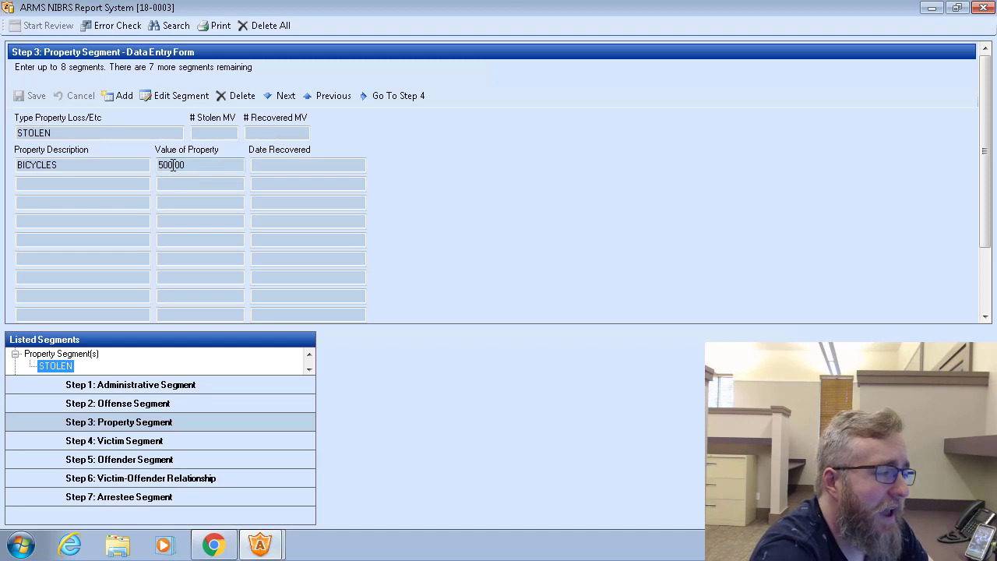
pyautogui.click(173, 96)
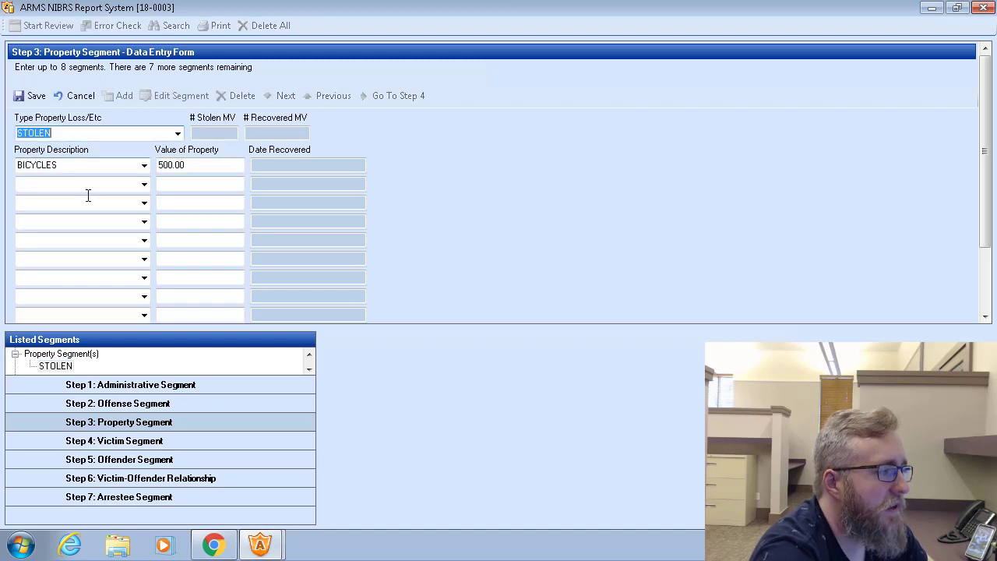
pyautogui.click(147, 185)
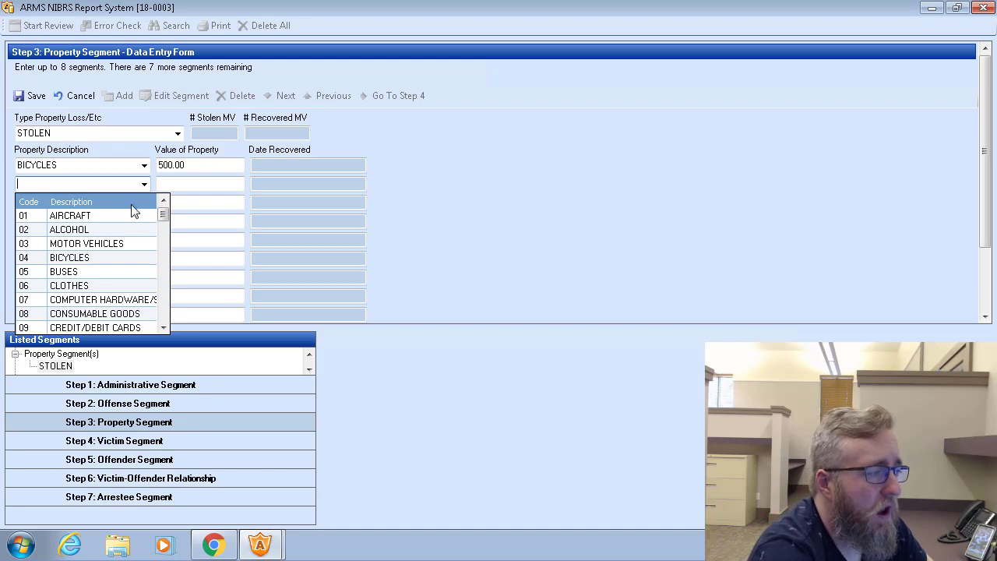
pyautogui.click(147, 185)
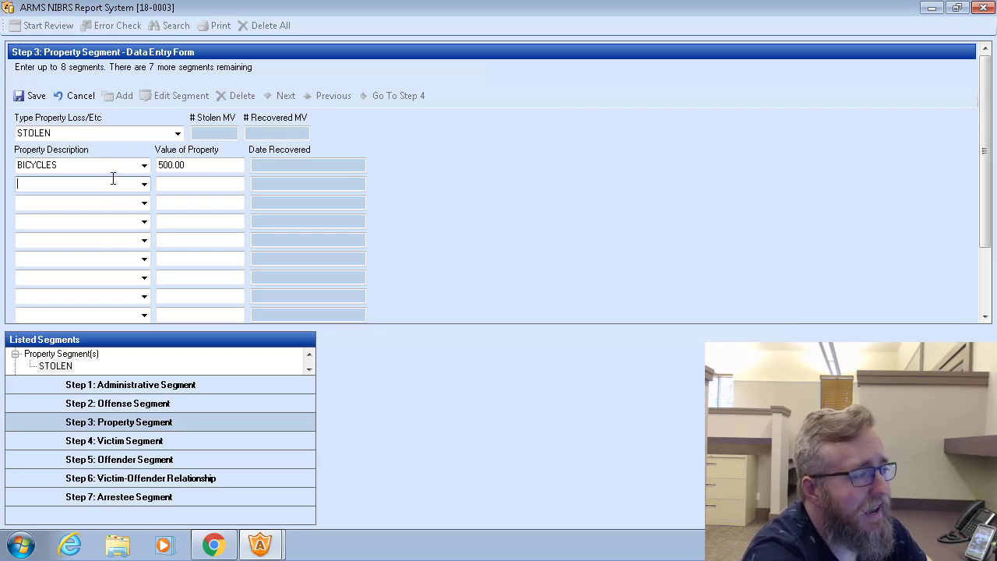
pyautogui.click(84, 98)
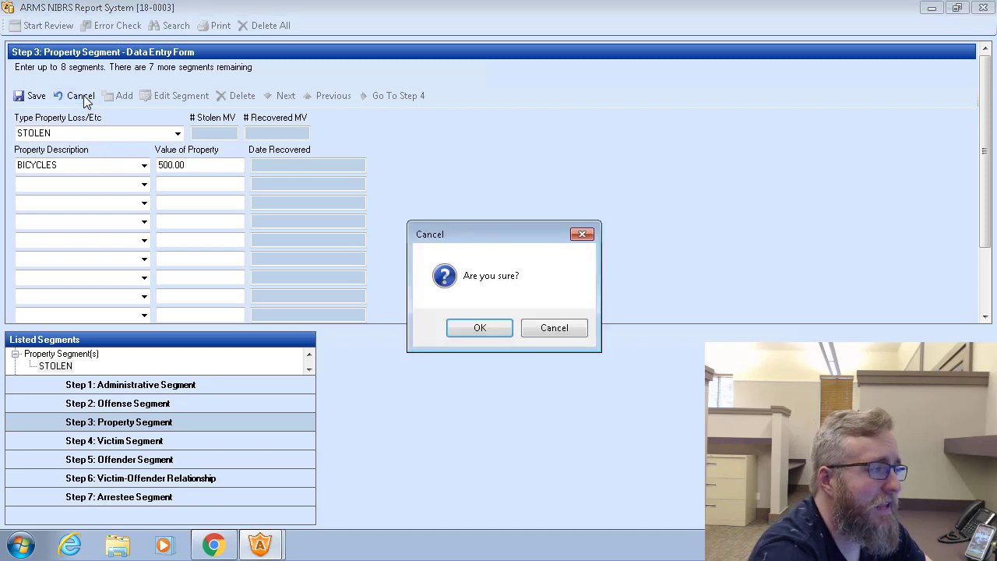
pyautogui.click(480, 328)
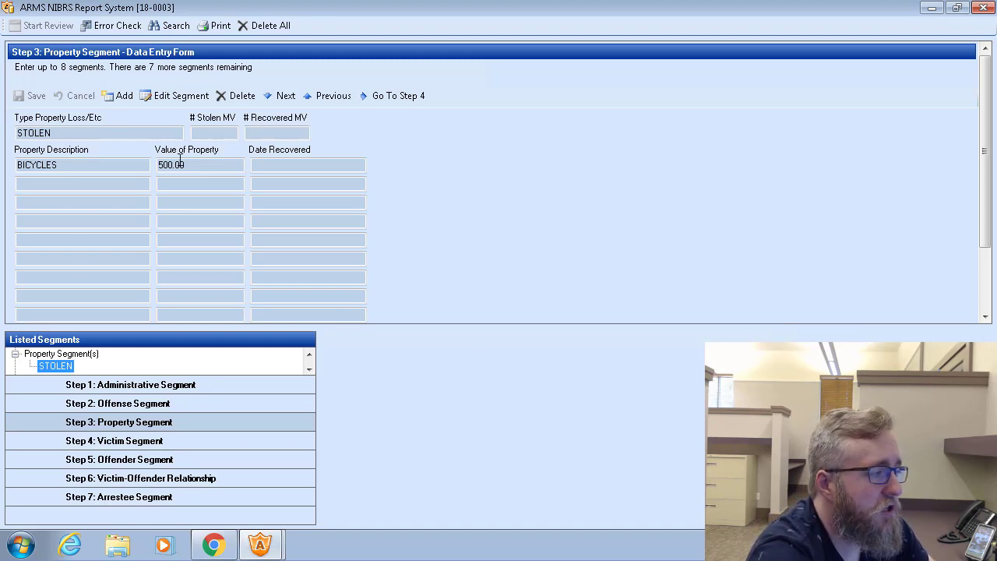
# - Proceed to the Victim Segment and open the individual victim's record for editing
pyautogui.click(407, 97)
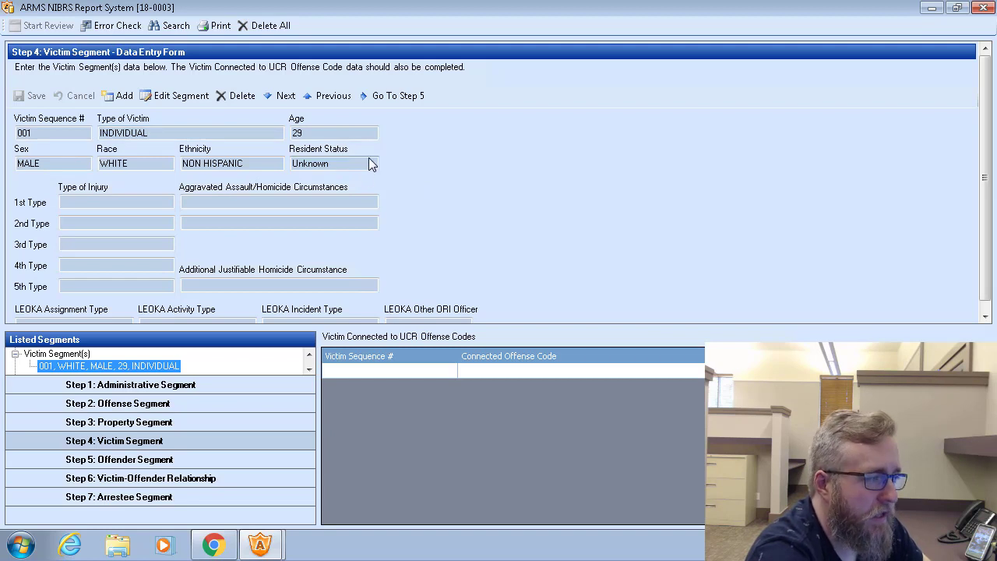
pyautogui.click(174, 95)
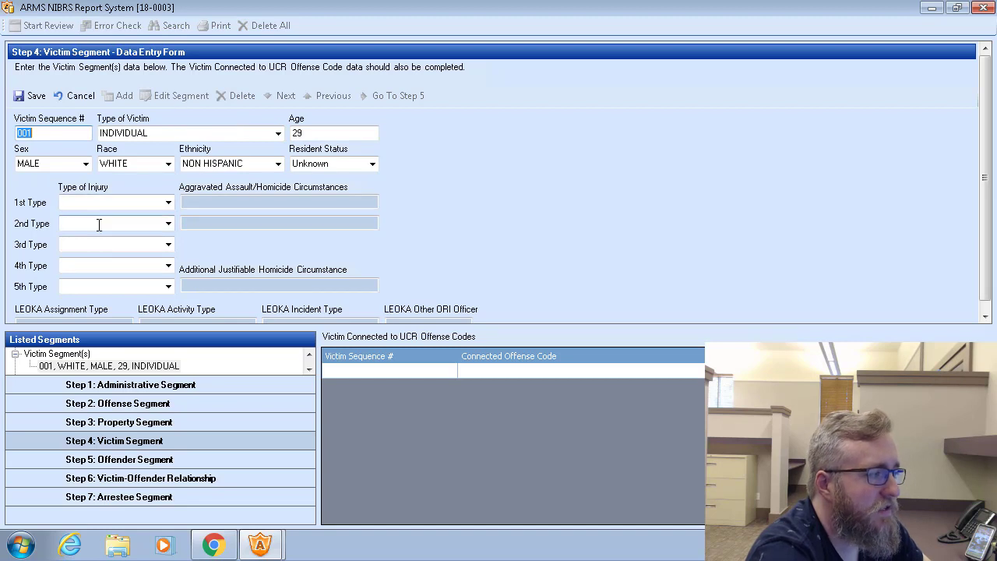
pyautogui.scroll(-1, 487, 237)
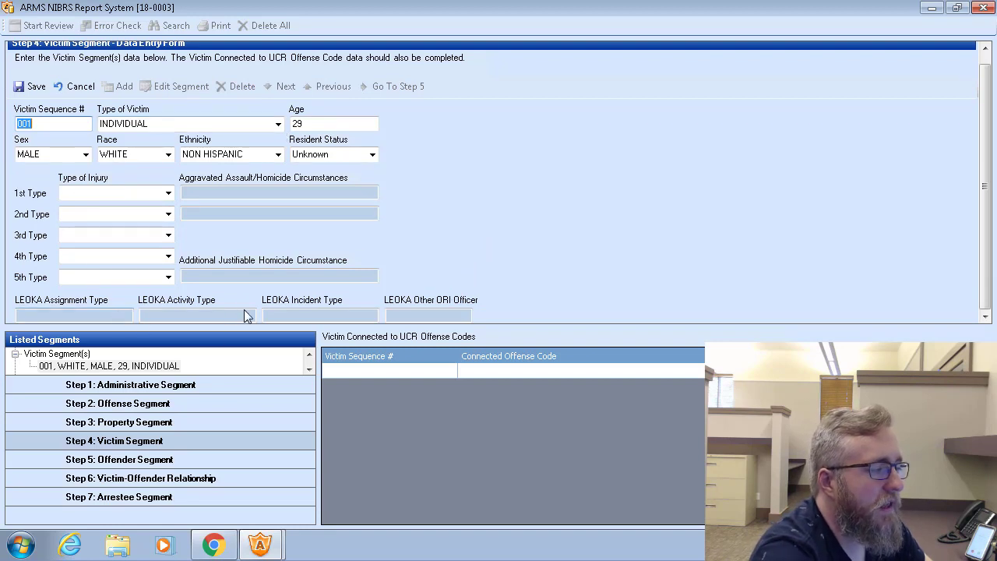
# - Change the Type of Victim to Law Enforcement Officer, then set it back to Individual
pyautogui.click(278, 124)
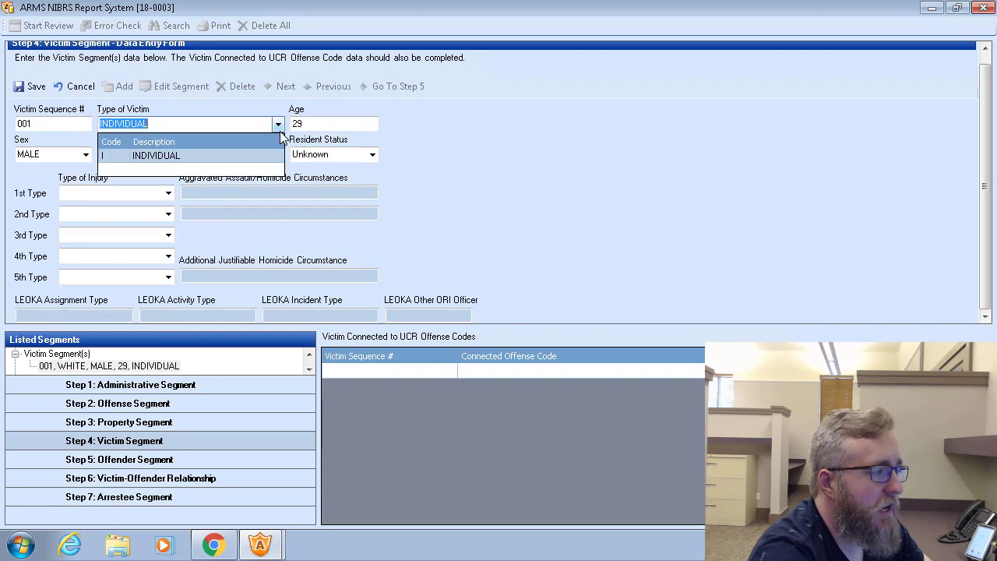
pyautogui.press('BackSpace')
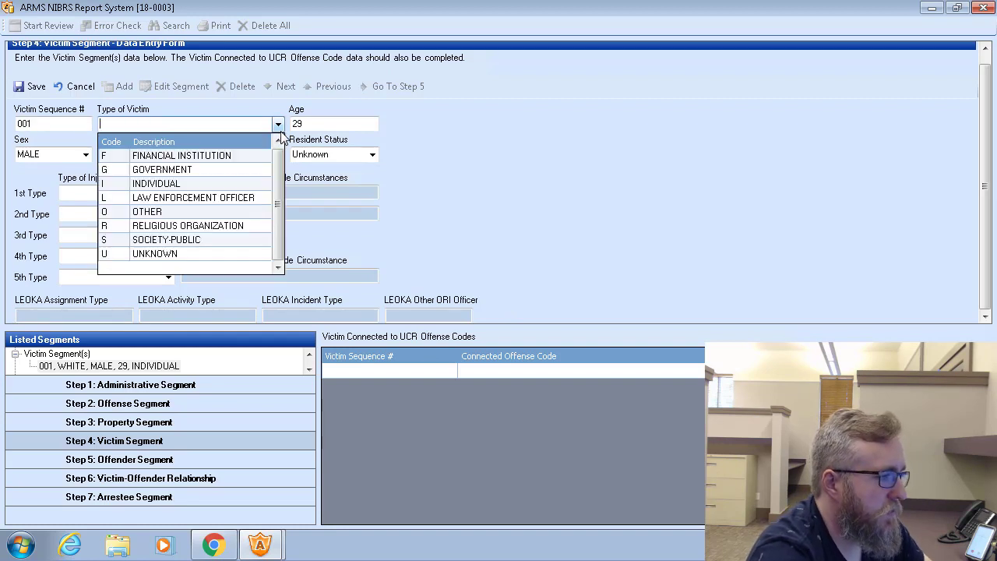
pyautogui.click(238, 198)
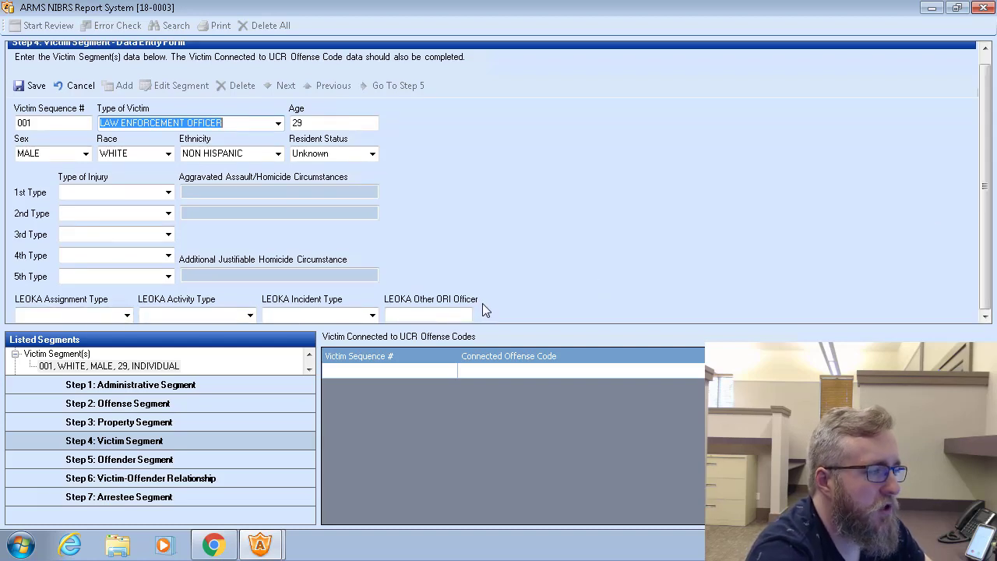
pyautogui.click(279, 125)
pyautogui.press('BackSpace')
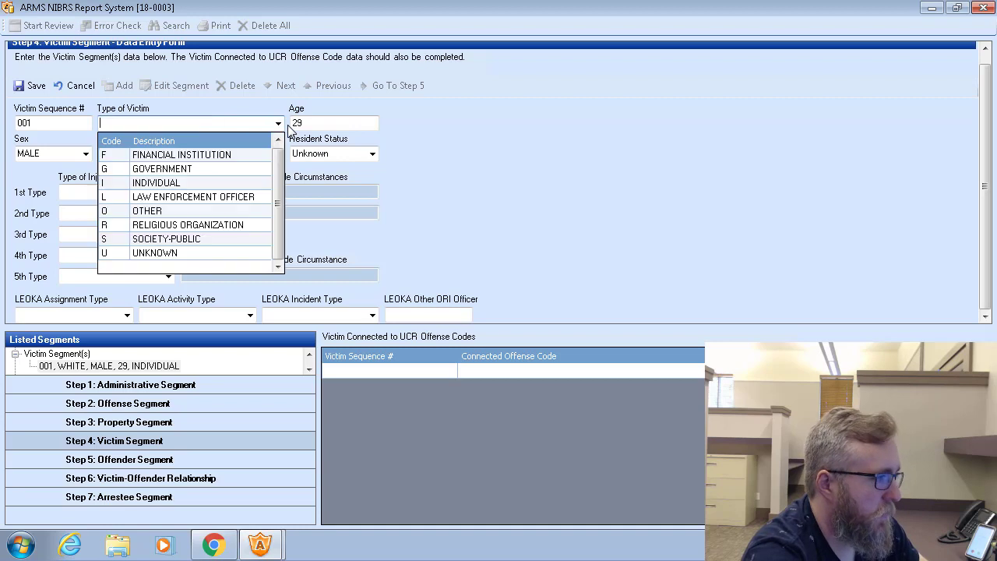
pyautogui.click(217, 184)
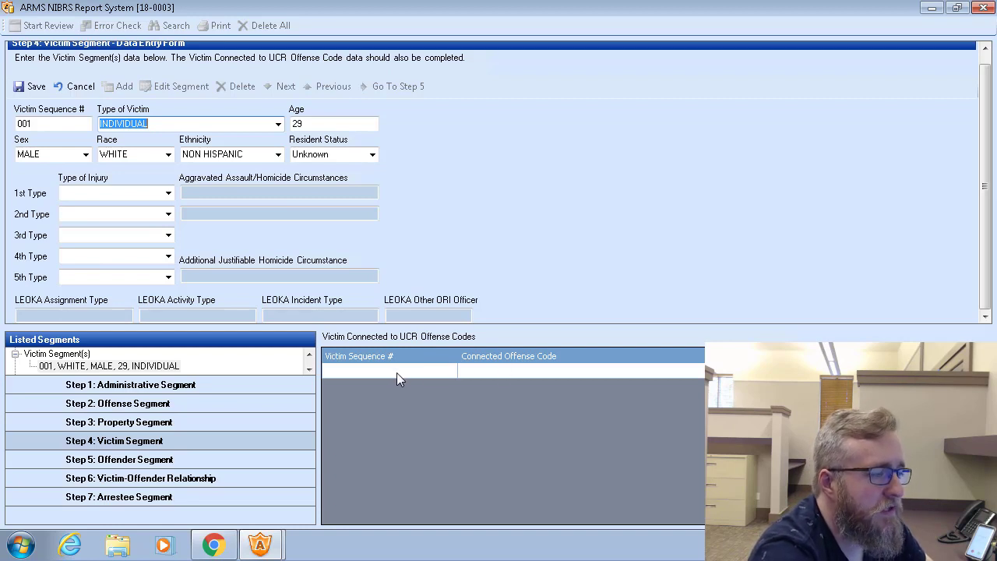
# - Connect the victim to offense code 23H -- LARCENY ALL OTHERS, save the Victim Segment and proceed to the Offender Segment
pyautogui.click(523, 372)
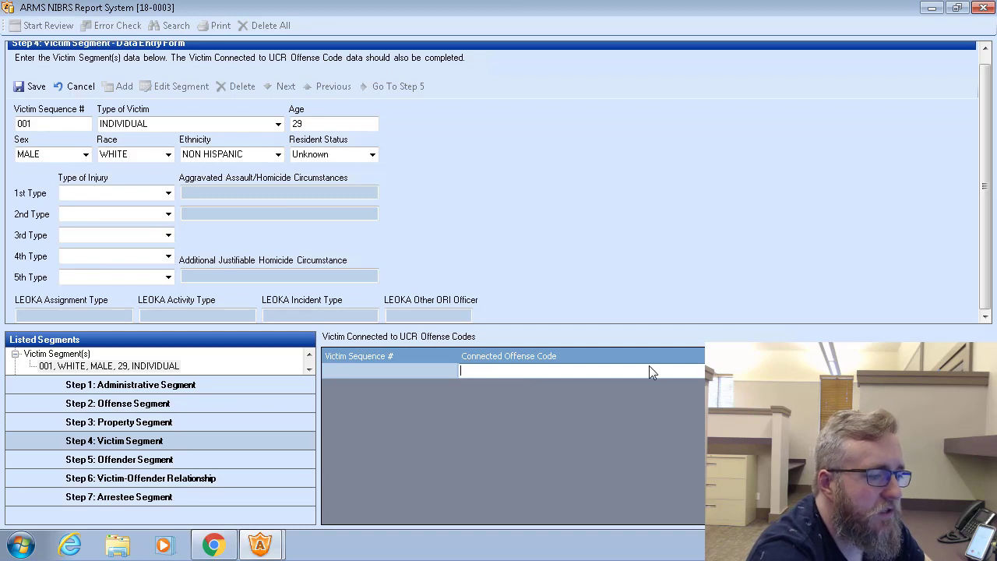
pyautogui.click(983, 372)
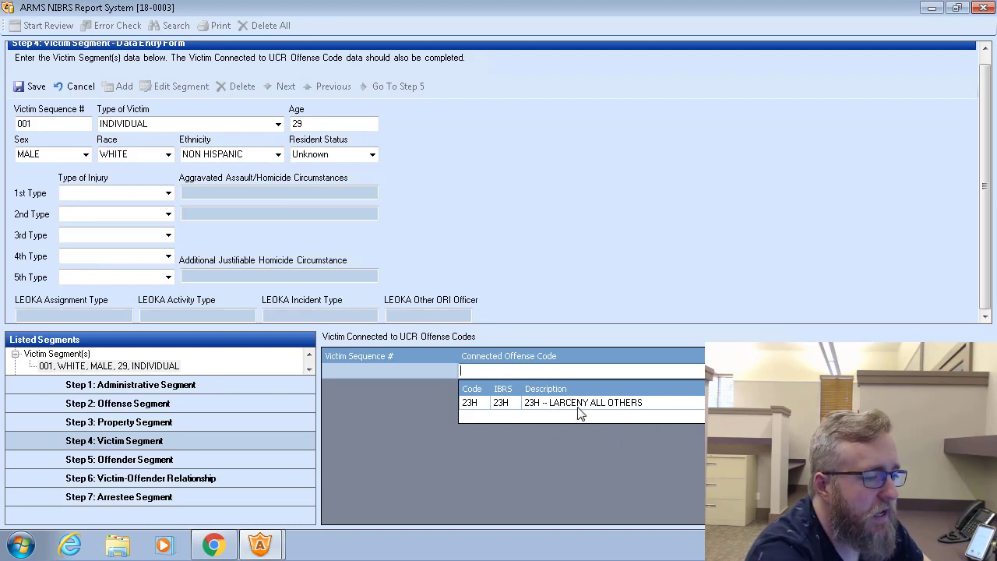
pyautogui.click(661, 406)
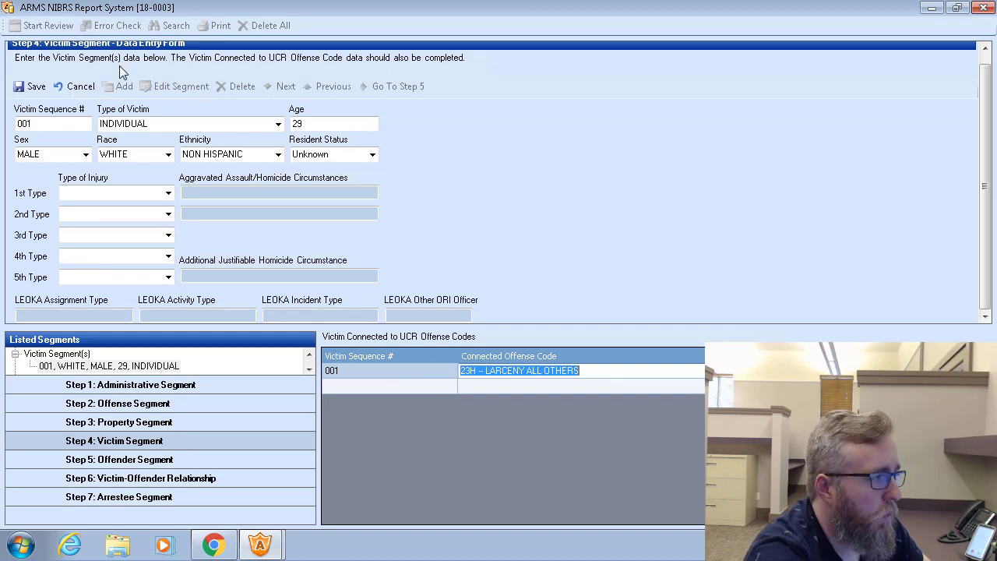
pyautogui.click(18, 89)
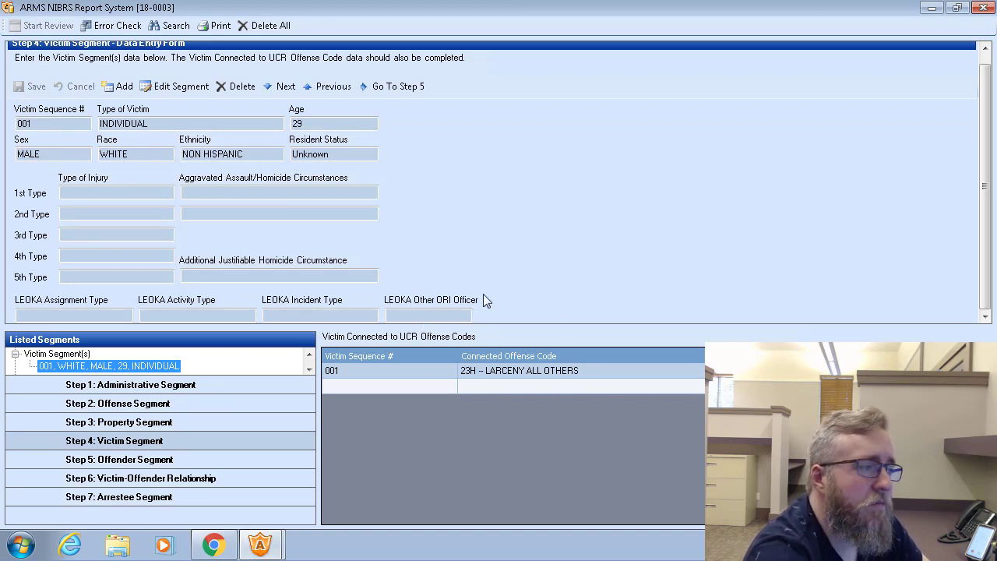
pyautogui.click(412, 90)
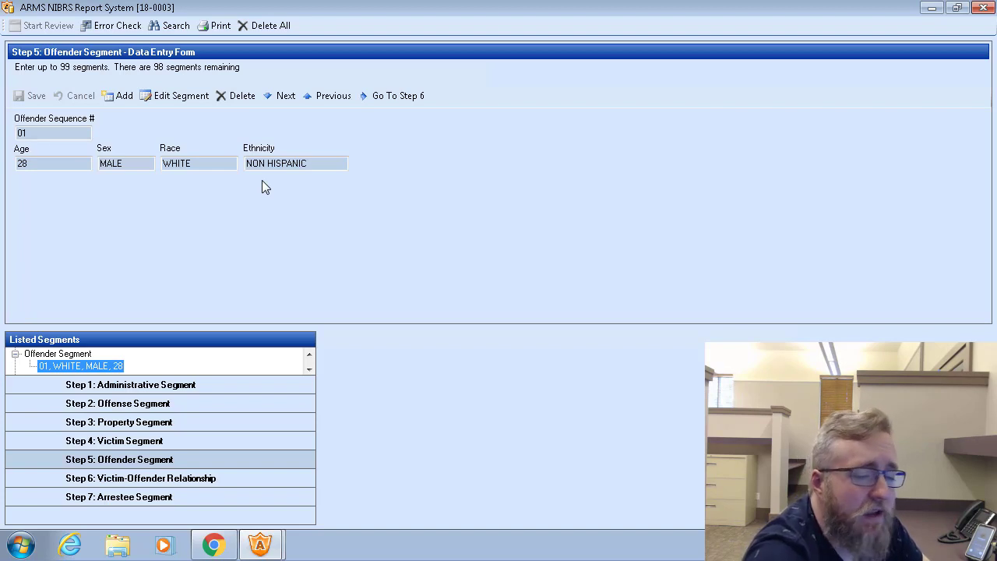
# - Proceed to the Victim-Offender Relationship segment and add a record relating victim 001 to offender 01
pyautogui.click(376, 96)
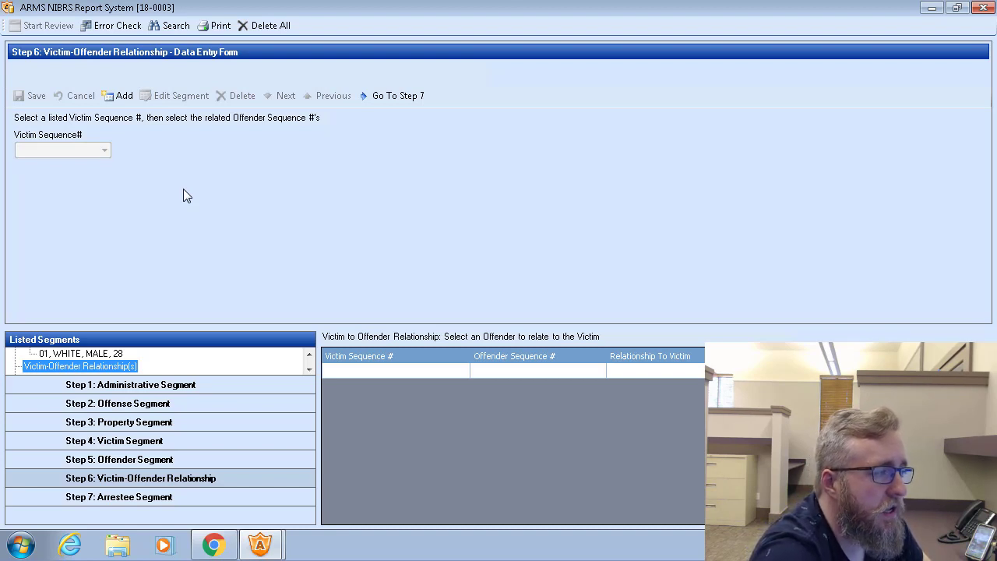
pyautogui.click(122, 99)
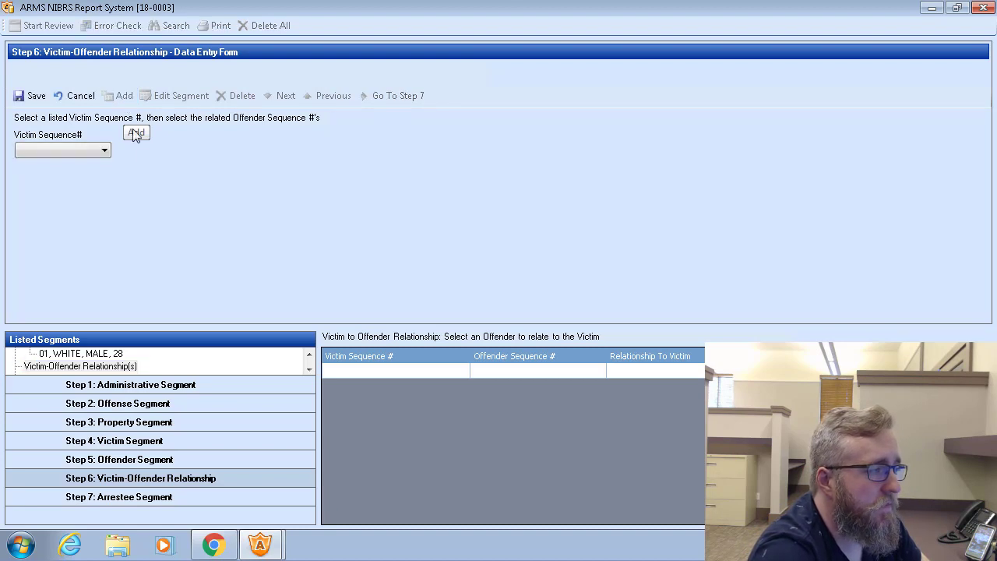
pyautogui.click(93, 148)
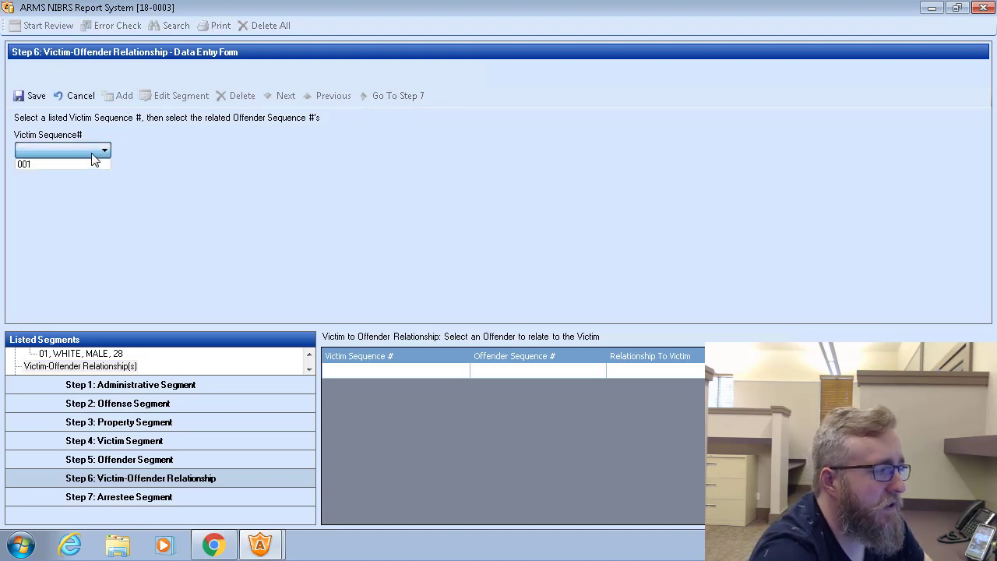
pyautogui.click(86, 164)
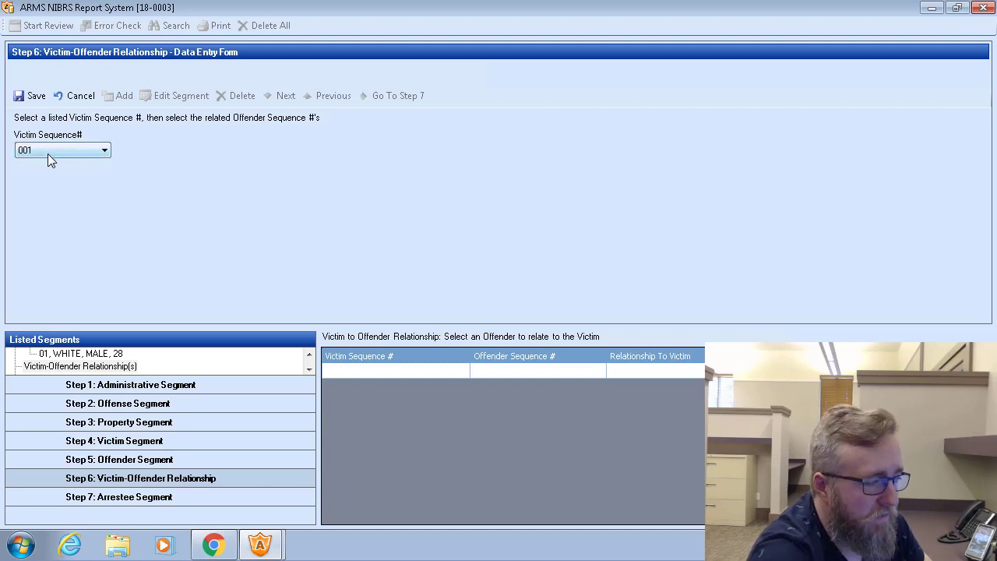
pyautogui.click(436, 375)
pyautogui.click(521, 371)
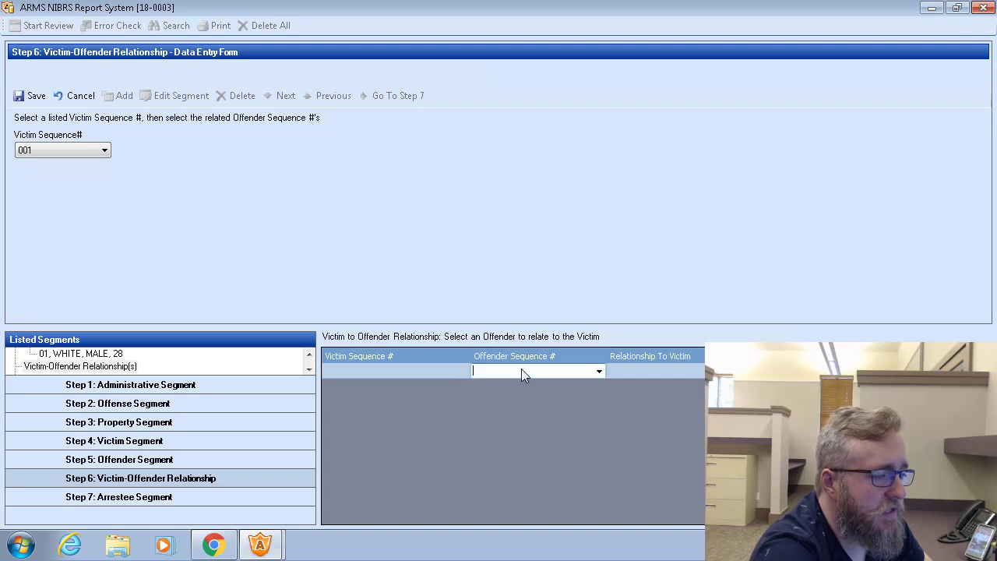
pyautogui.click(599, 372)
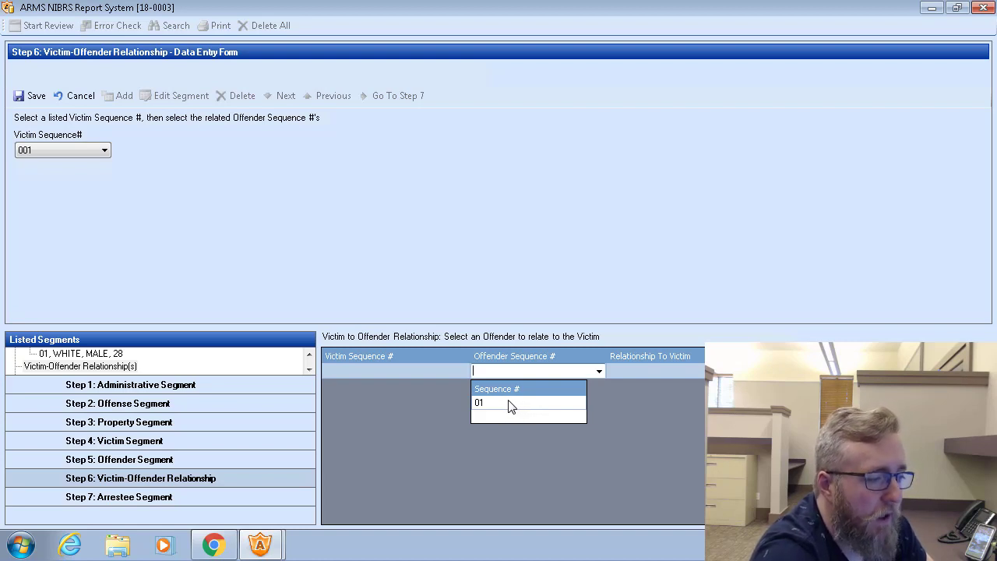
pyautogui.click(510, 403)
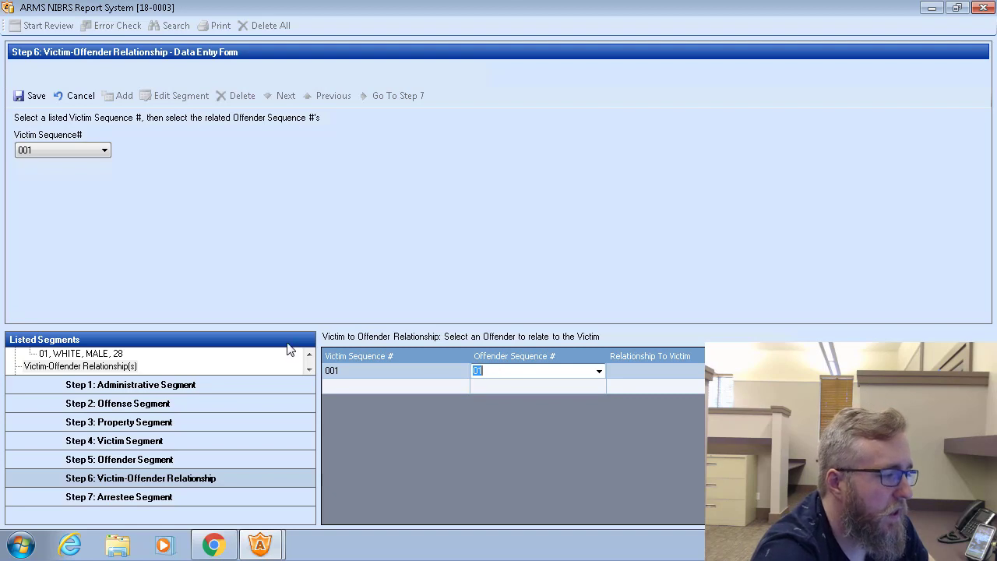
# - Set the relationship to victim to OK - VICTIM WAS OTHERWISE KNOWN and save the Victim-Offender Relationship segment
pyautogui.click(310, 354)
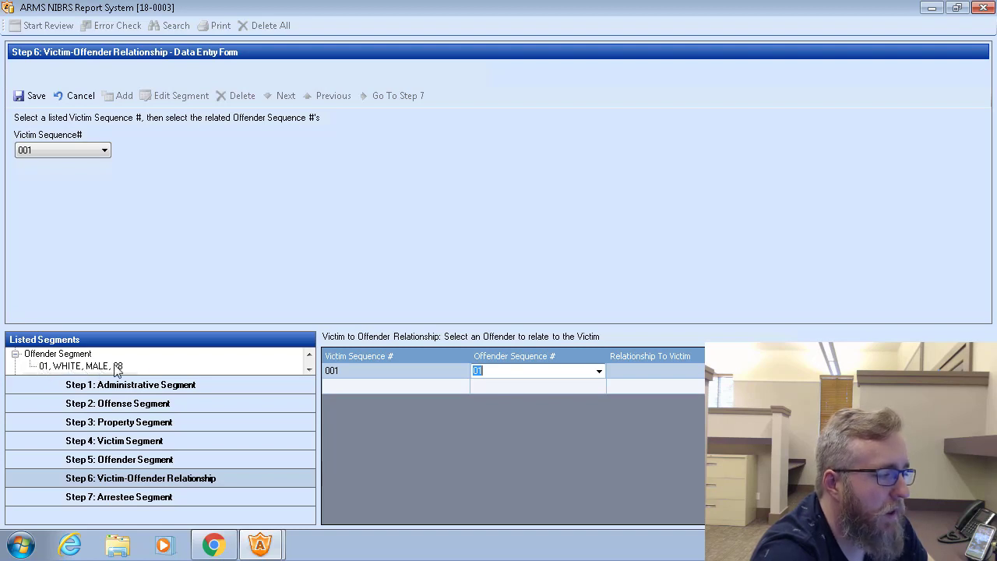
pyautogui.click(308, 354)
pyautogui.click(309, 354)
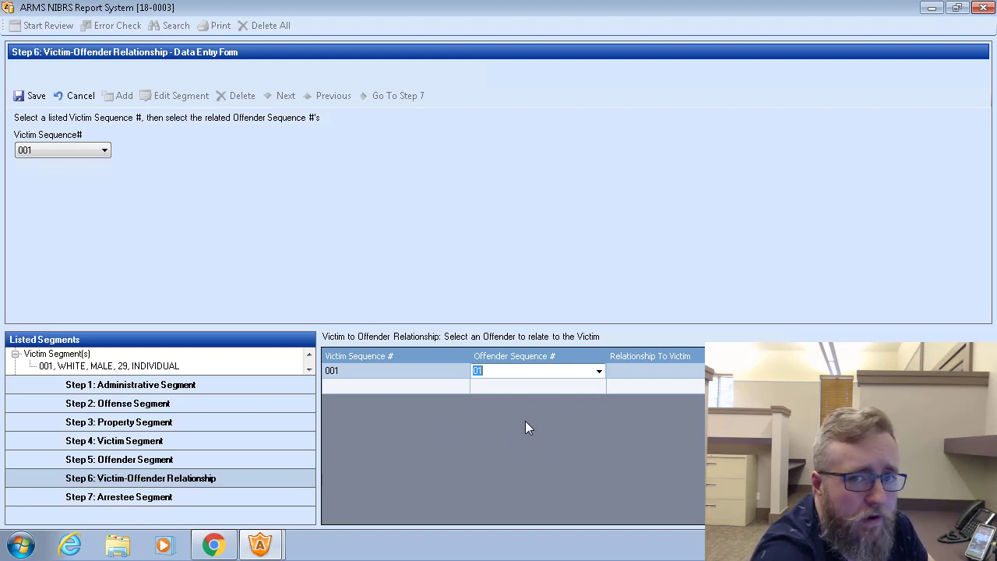
pyautogui.press('Tab')
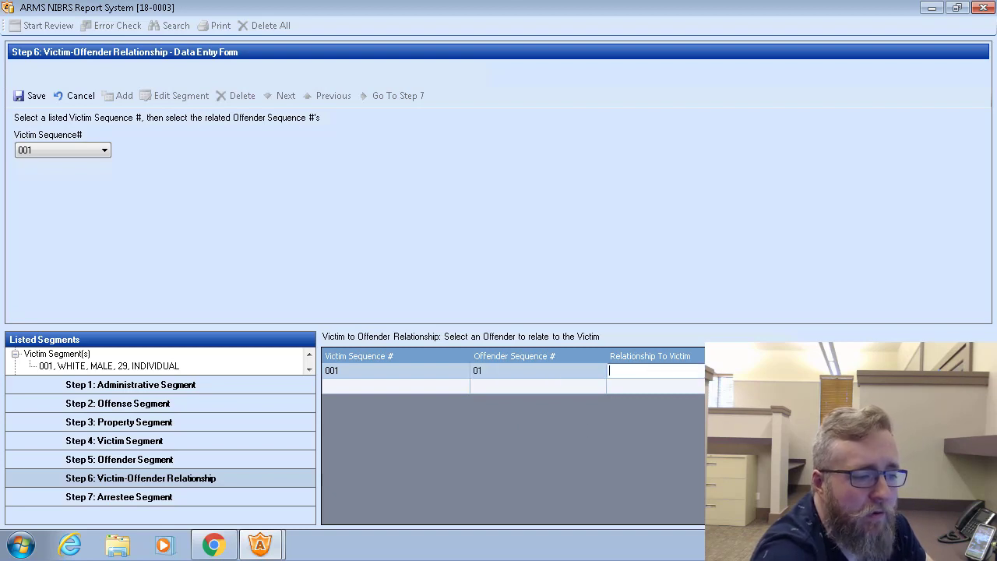
pyautogui.click(984, 371)
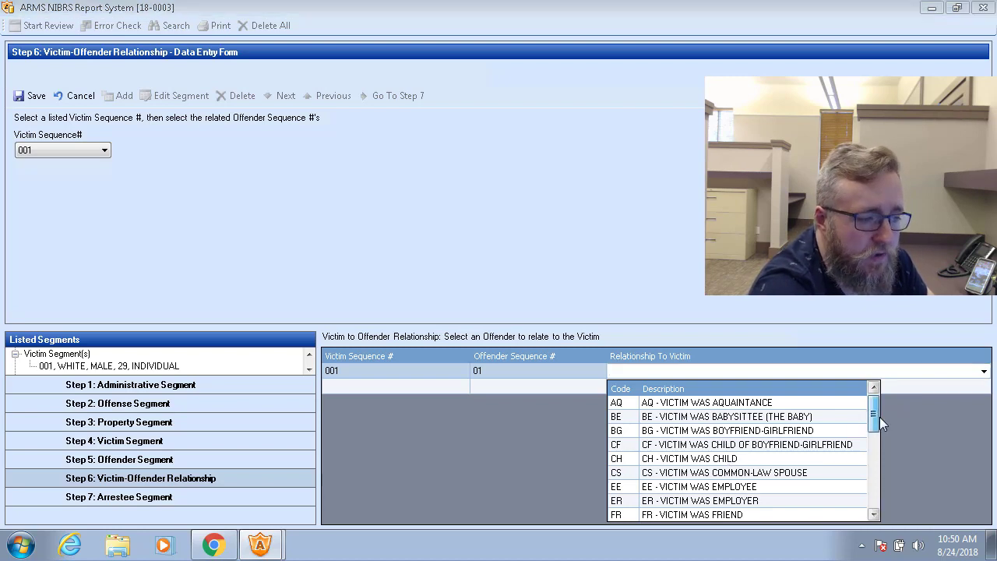
pyautogui.moveTo(879, 417)
pyautogui.mouseDown()
pyautogui.moveTo(875, 441)
pyautogui.moveTo(875, 409)
pyautogui.mouseUp()
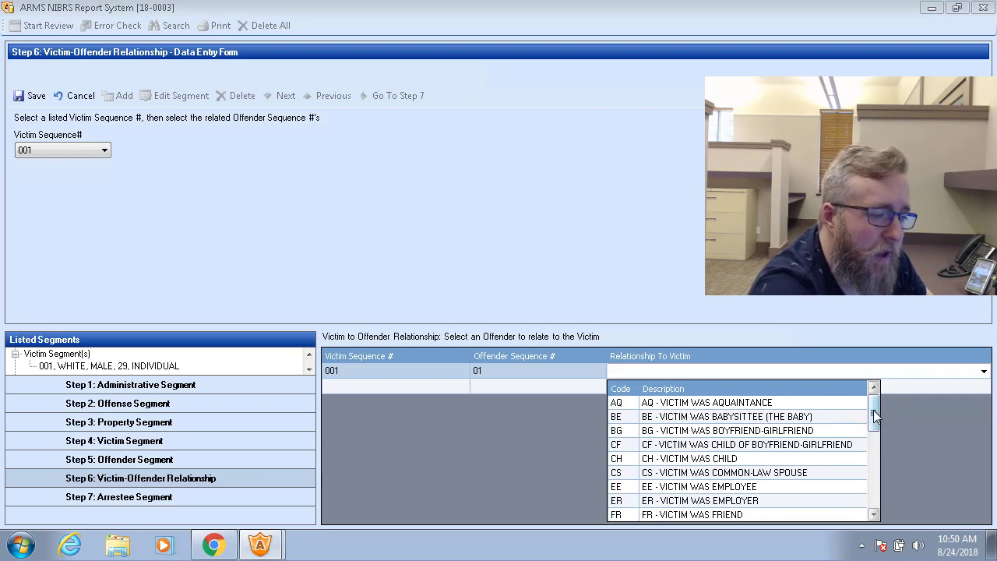
pyautogui.moveTo(875, 414); pyautogui.dragTo(877, 449)
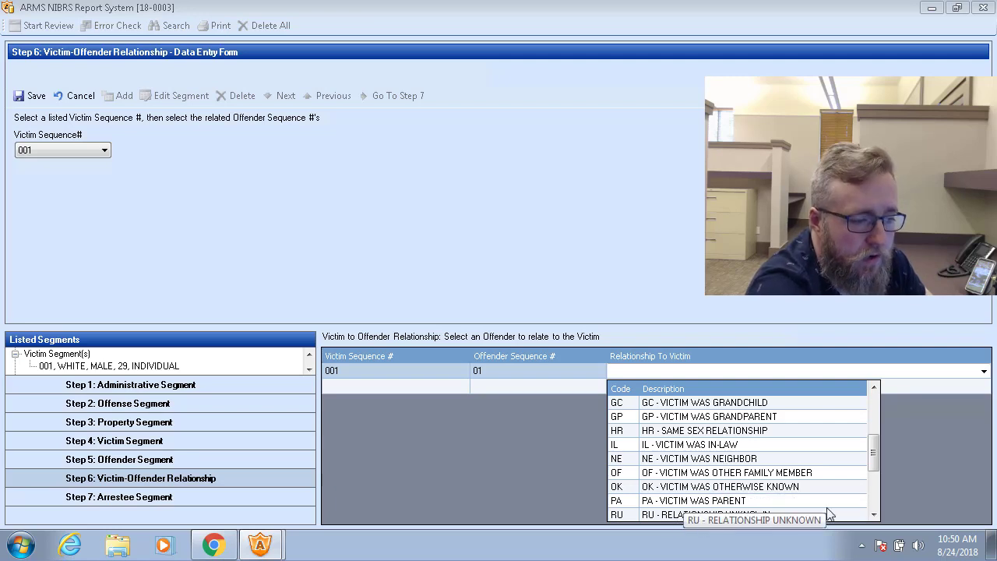
pyautogui.moveTo(873, 448); pyautogui.dragTo(874, 475)
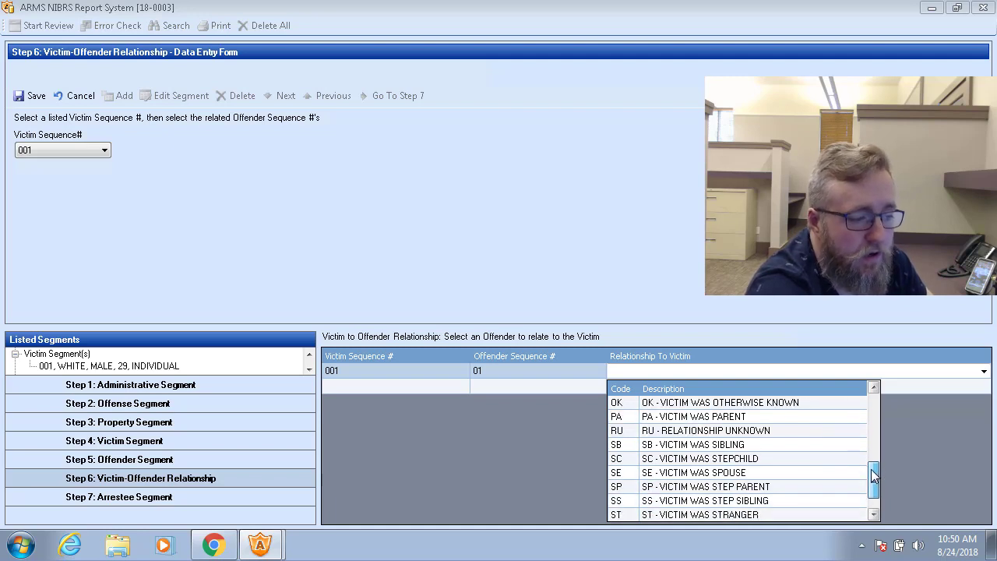
pyautogui.moveTo(874, 475); pyautogui.dragTo(875, 485)
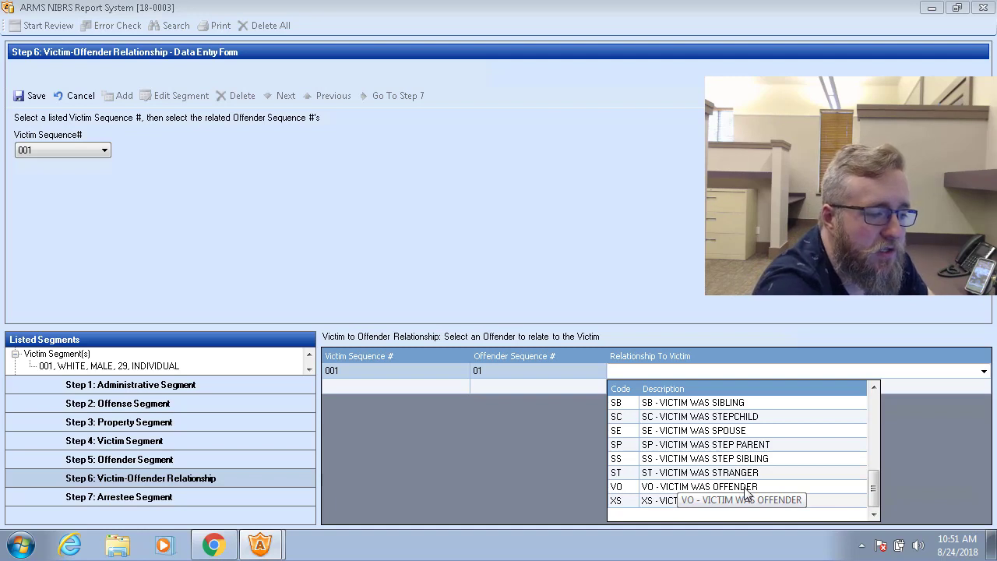
pyautogui.moveTo(871, 485); pyautogui.dragTo(874, 465)
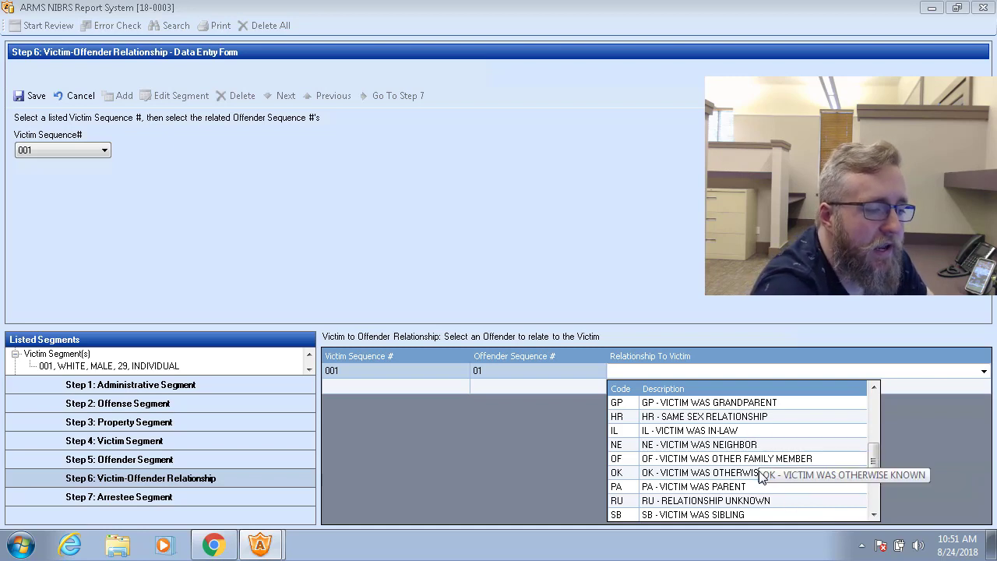
pyautogui.click(705, 475)
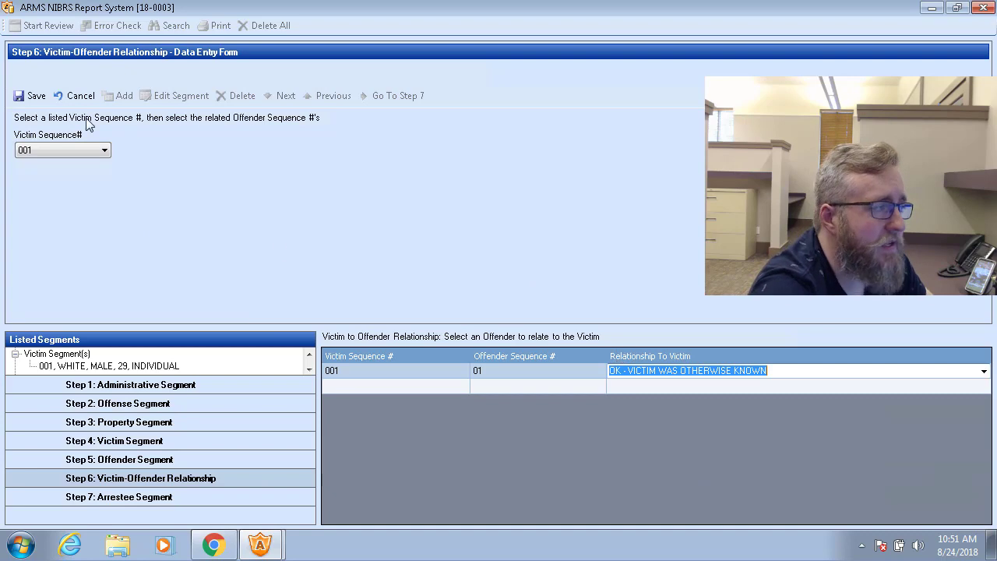
pyautogui.click(35, 99)
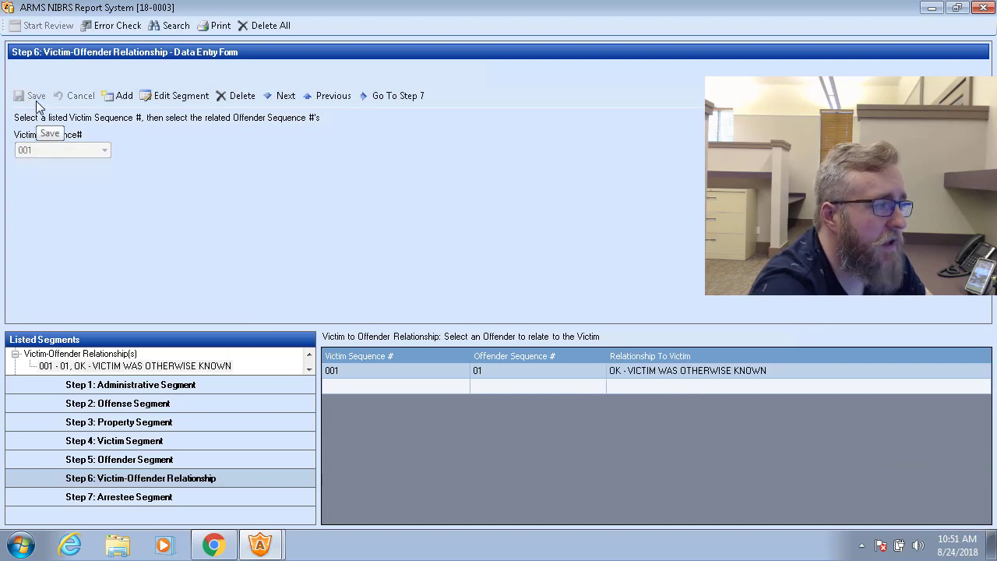
# - Proceed through the Arrestee Segment back to the Administrative Segment and run an error check on the incident
pyautogui.click(409, 101)
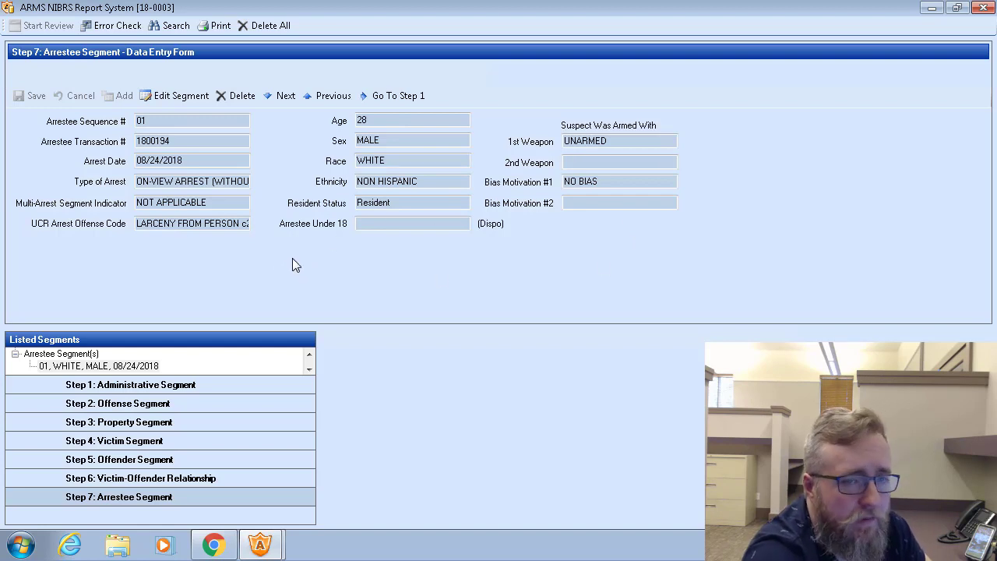
pyautogui.click(421, 99)
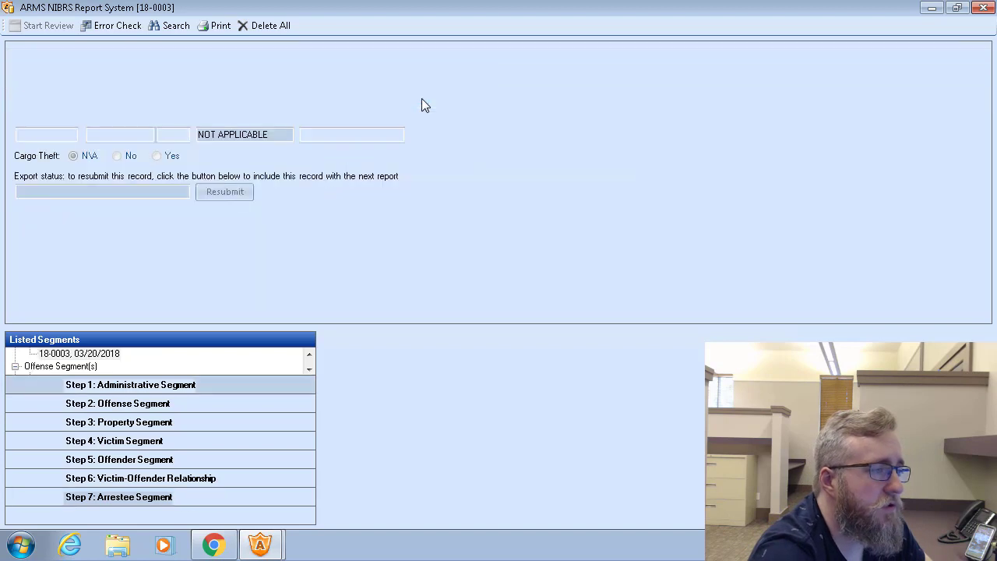
pyautogui.click(108, 28)
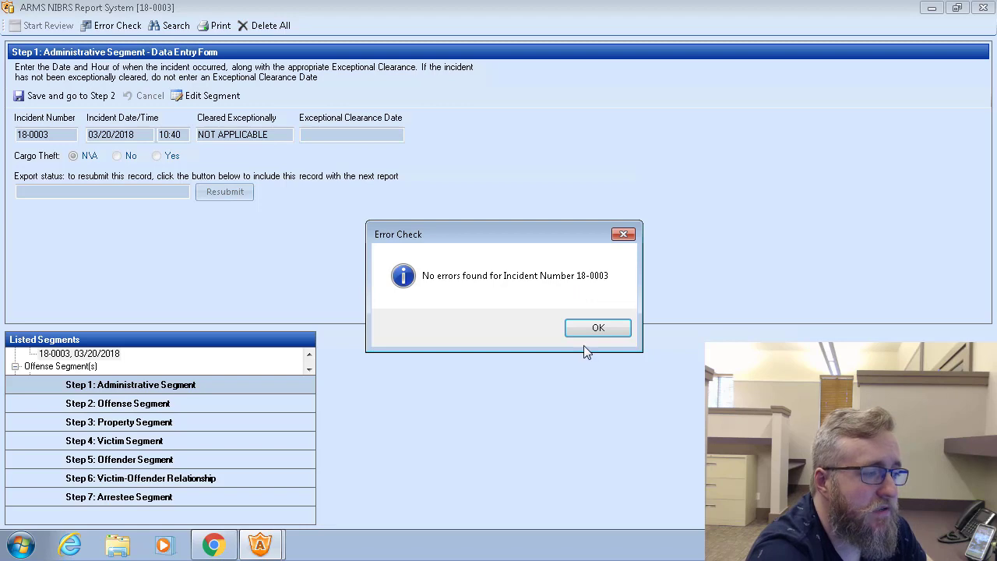
pyautogui.click(596, 329)
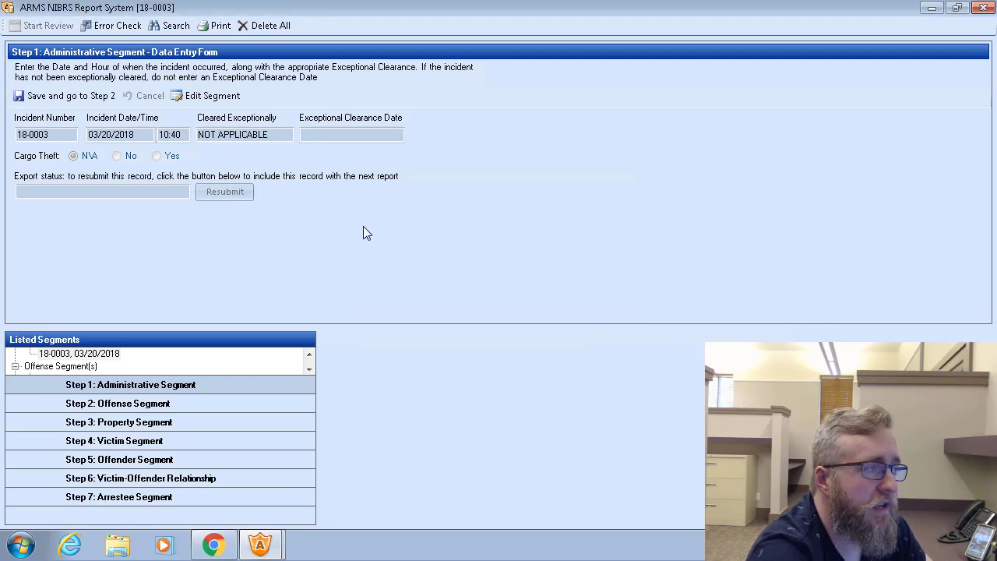